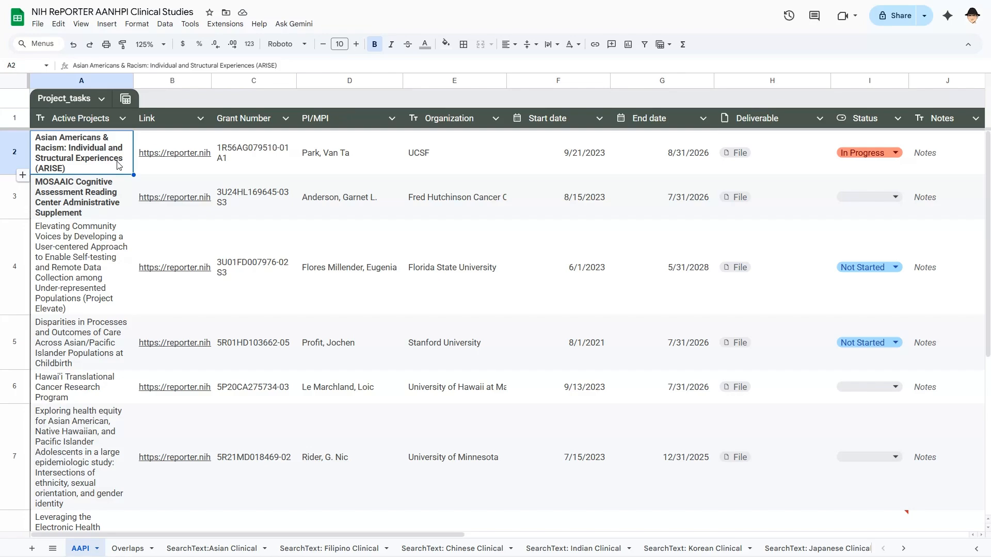
Step: Look over the AAPI project titles and compare the Asian, Filipino, Chinese, Indian and Korean clinical search sheets
{"action": "left_click_drag", "start_coordinate": [108, 158], "coordinate": [88, 411]}
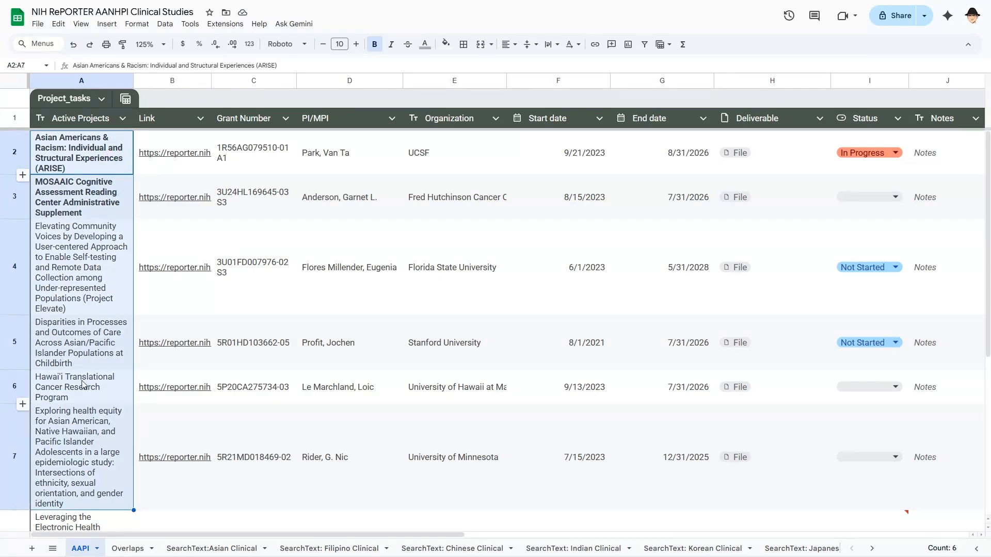
{"action": "left_click", "coordinate": [218, 547]}
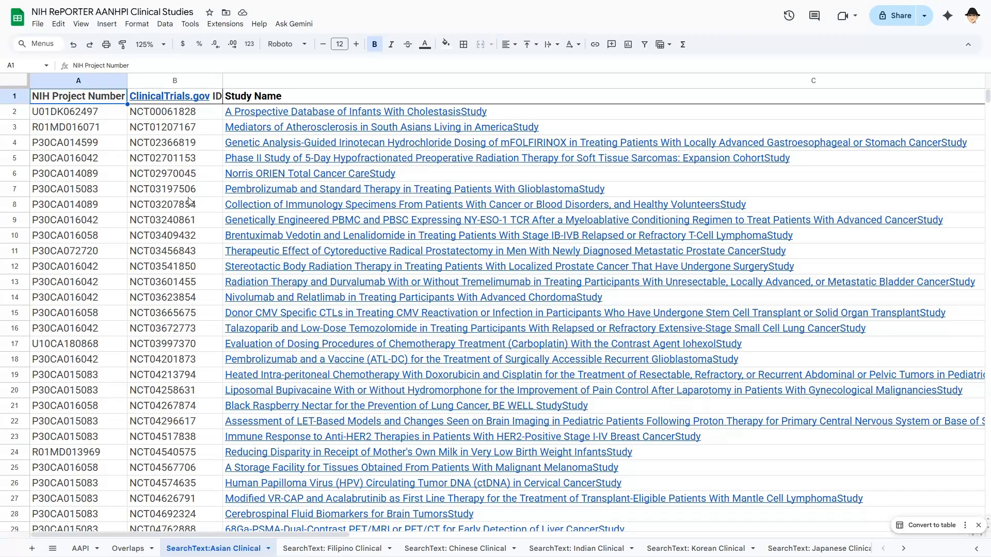
{"action": "key", "text": "ctrl+Page_Down"}
{"action": "key", "text": "ctrl+Page_Down"}
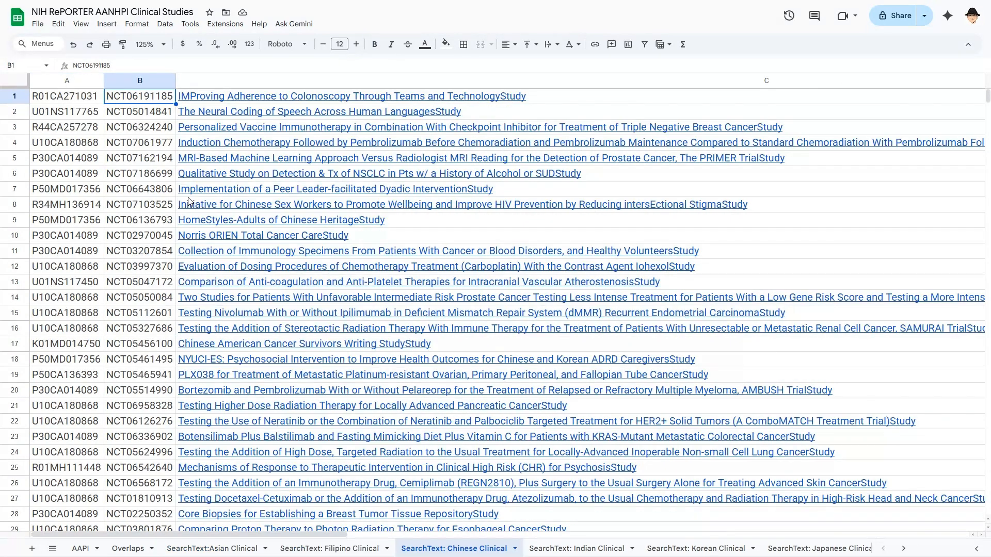
{"action": "key", "text": "ctrl+Page_Down"}
{"action": "key", "text": "ctrl+Page_Down"}
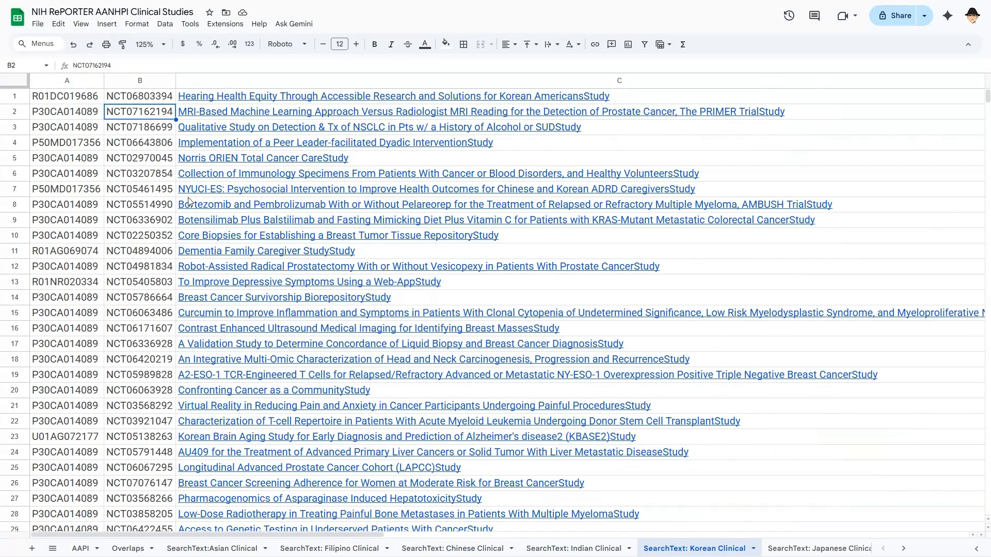
{"action": "key", "text": "ctrl+Page_Up"}
{"action": "key", "text": "ctrl+Page_Up"}
{"action": "key", "text": "ctrl+Page_Up"}
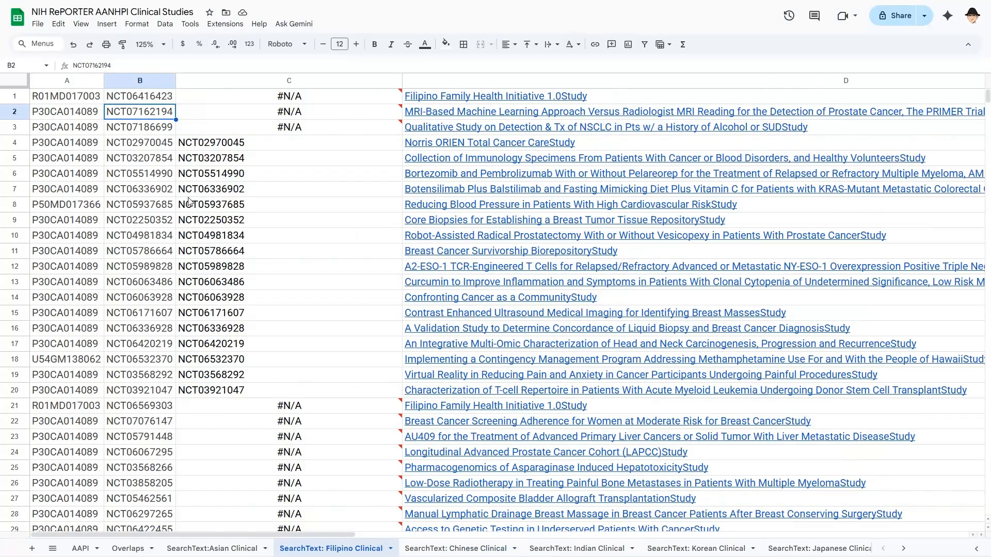
{"action": "key", "text": "ctrl+Page_Up"}
Step: Add a conditional formatting rule for the ClinicalTrials.gov IDs in B2:B17 of the Asian Clinical sheet, using a custom formula condition
{"action": "left_click_drag", "start_coordinate": [204, 112], "coordinate": [198, 356]}
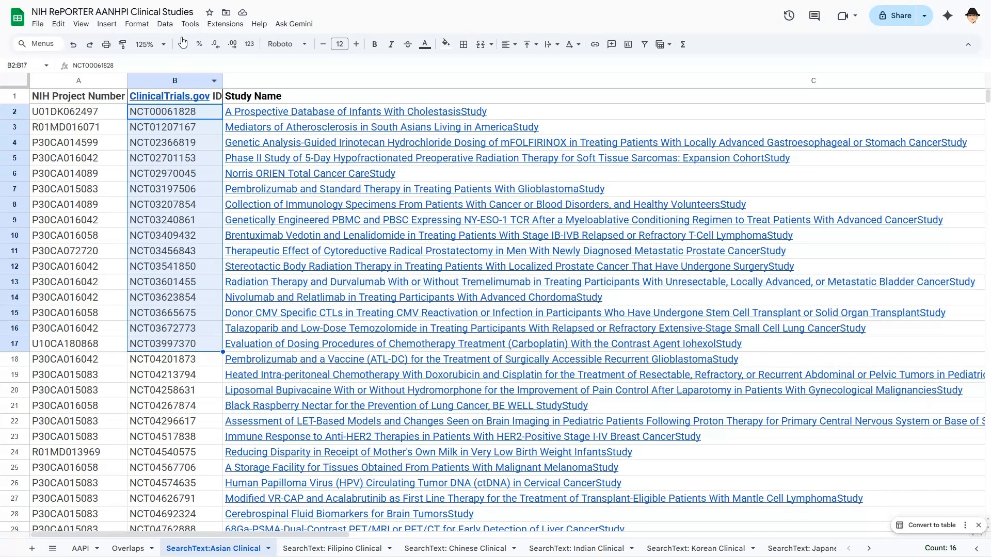
{"action": "left_click", "coordinate": [137, 24]}
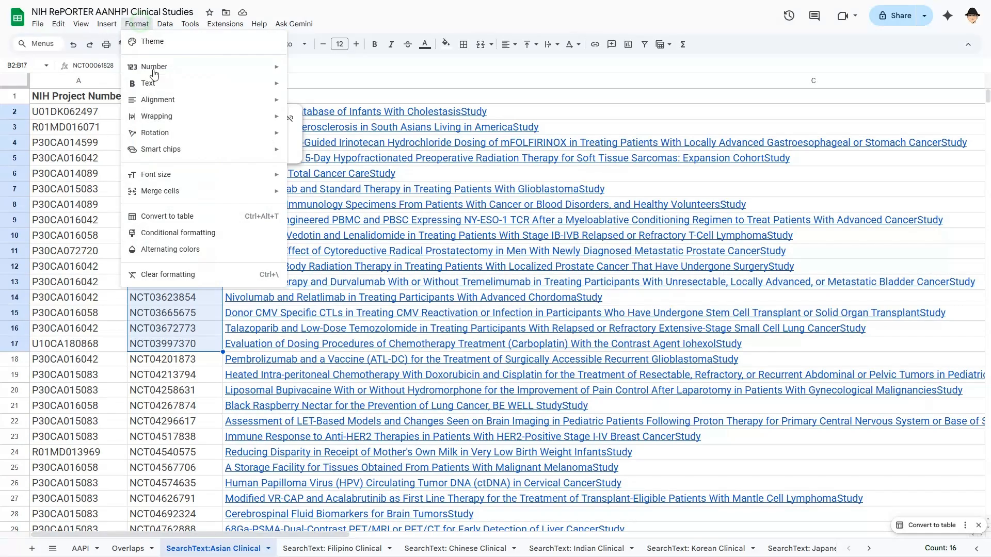
{"action": "left_click", "coordinate": [185, 237]}
{"action": "left_click", "coordinate": [901, 179]}
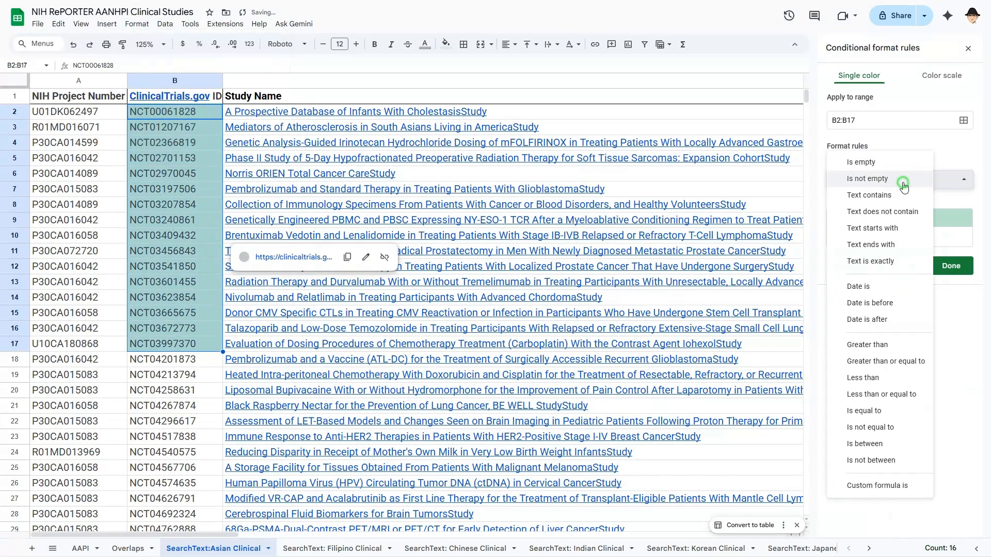
{"action": "left_click", "coordinate": [871, 485]}
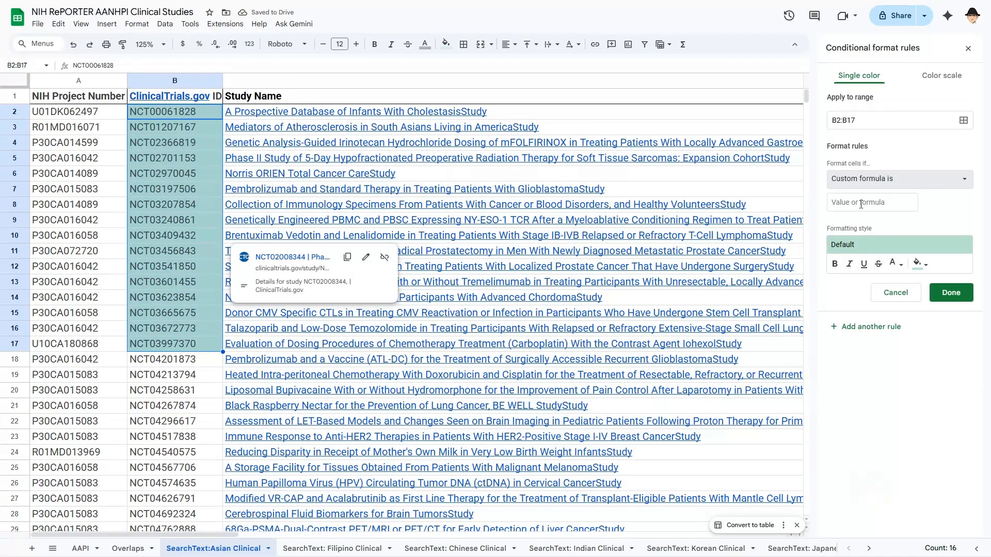
Step: Copy the name of the Filipino Clinical sheet and reopen the B2:B17 rule on the Asian Clinical sheet with a custom formula condition
{"action": "double_click", "coordinate": [325, 549]}
{"action": "key", "text": "ctrl+c"}
{"action": "left_click", "coordinate": [217, 549]}
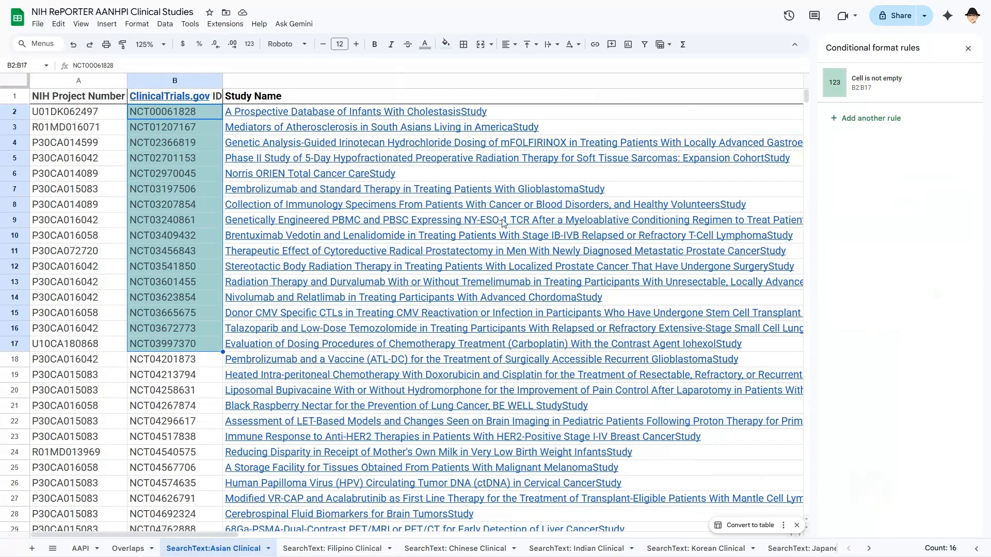
{"action": "left_click", "coordinate": [880, 83]}
{"action": "left_click", "coordinate": [868, 180]}
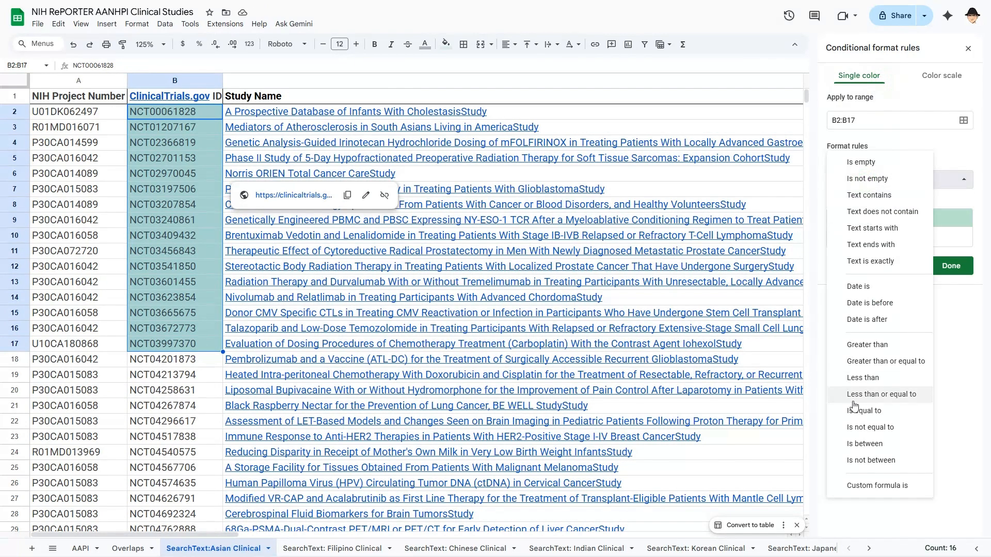
{"action": "left_click", "coordinate": [860, 484]}
{"action": "left_click", "coordinate": [883, 207]}
Step: Enter a COUNTIF rule formula that counts B2 in the INDIRECT range B2:B of the SearchText: Filipino Clinical sheet and tests for >1
{"action": "type", "text": "=COUNTIF("}
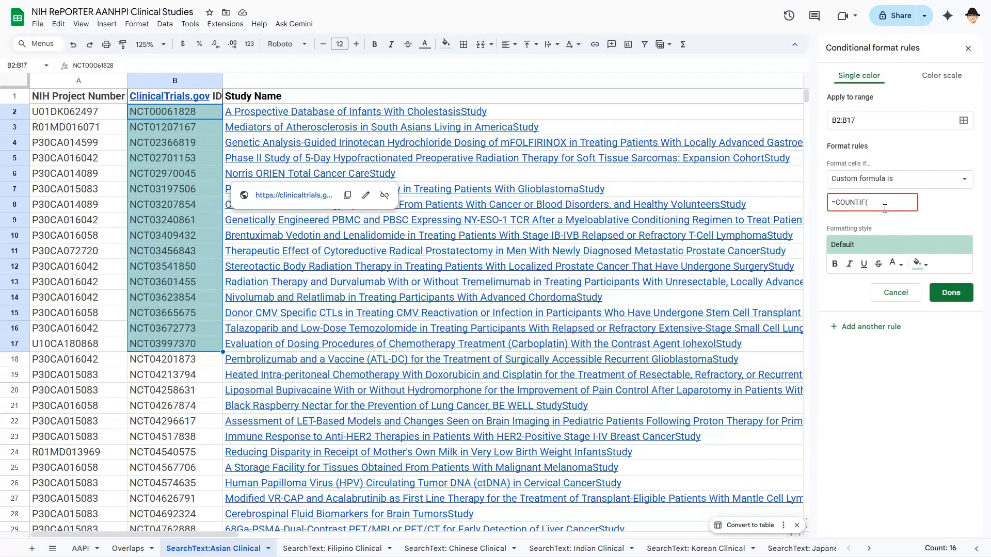
{"action": "type", "text": "INDIRECT("}
{"action": "key", "text": "ctrl+v"}
{"action": "type", "text": "\"!"}
{"action": "key", "text": "BackSpace"}
{"action": "key", "text": "BackSpace"}
{"action": "type", "text": "!B2:B"}
{"action": "type", "text": "'\""}
{"action": "type", "text": ")"}
{"action": "type", "text": ",B2"}
{"action": "type", "text": ")"}
{"action": "type", "text": ">1"}
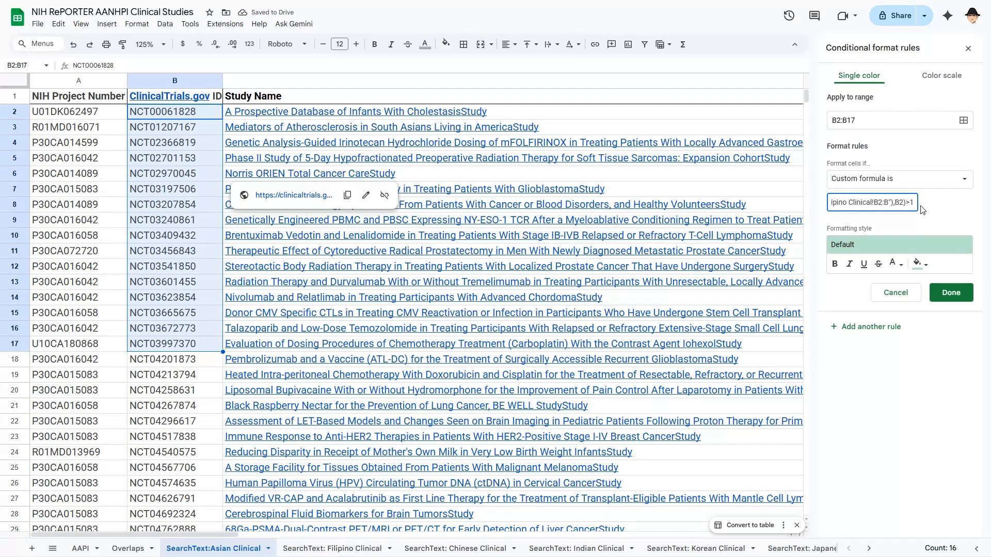
Step: Remove the >1 comparison from the COUNTIF formula, check its INDIRECT reference and save the conditional formatting rule
{"action": "key", "text": "BackSpace"}
{"action": "key", "text": "BackSpace"}
{"action": "key", "text": "Home"}
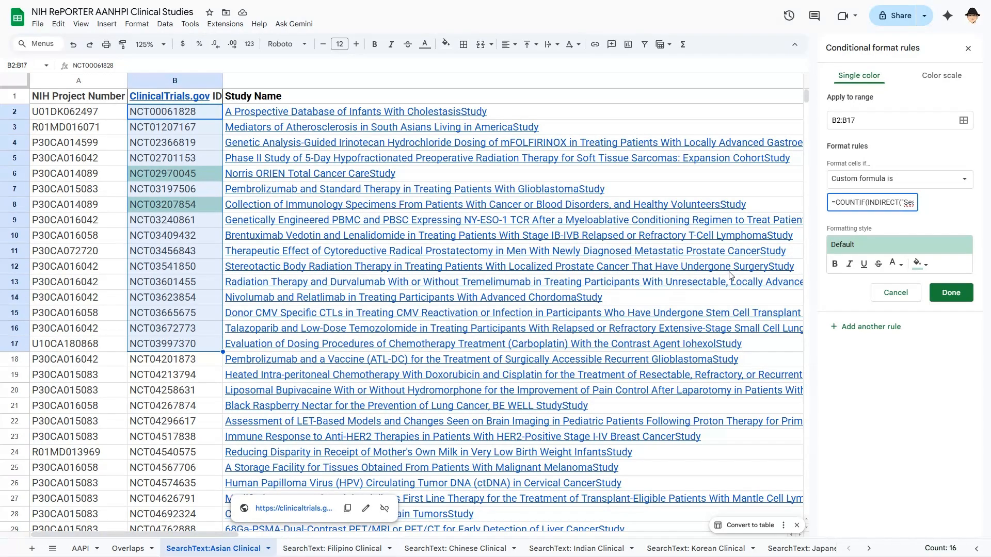
{"action": "left_click", "coordinate": [870, 203]}
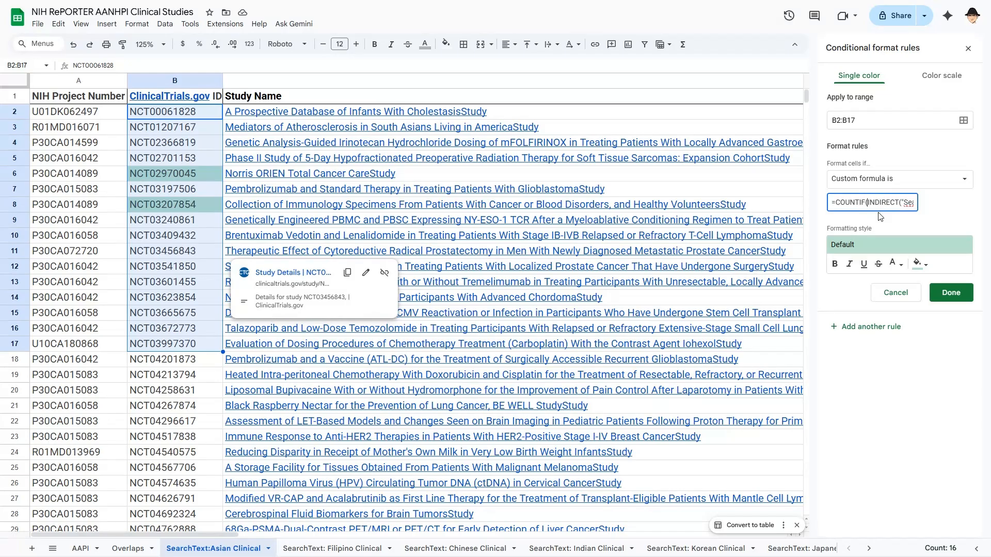
{"action": "key", "text": "ctrl+a"}
{"action": "key", "text": "shift+Left"}
{"action": "key", "text": "shift+Left"}
{"action": "key", "text": "shift+Left"}
{"action": "key", "text": "shift+Left"}
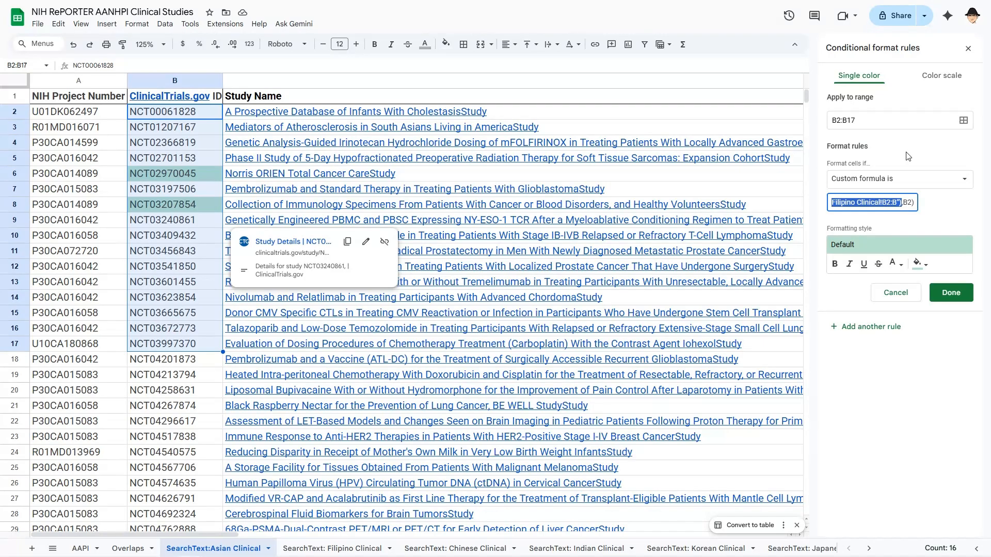
{"action": "left_click", "coordinate": [951, 296]}
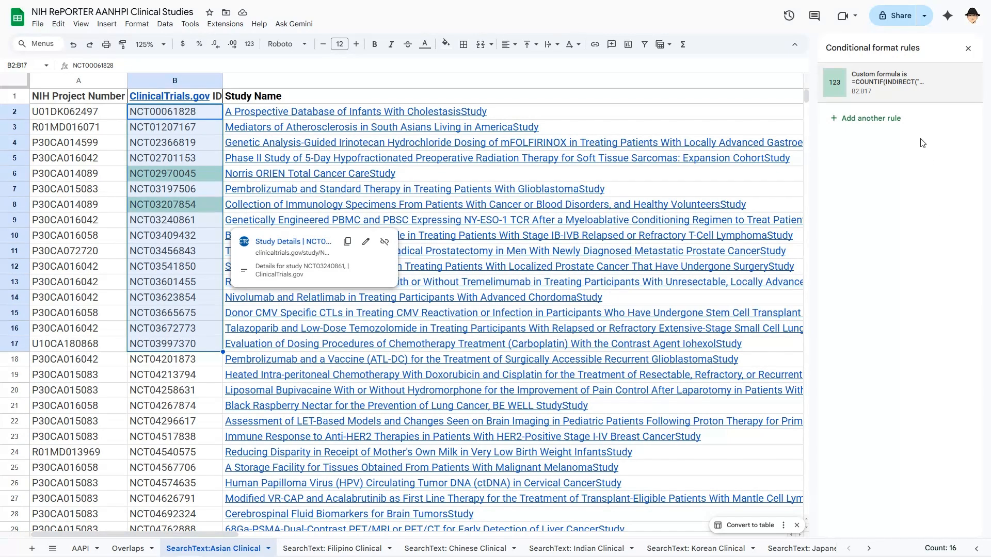
Step: Insert a new sheet after Overlaps and name it Helper Sheet
{"action": "left_click", "coordinate": [135, 545]}
{"action": "left_click", "coordinate": [32, 548]}
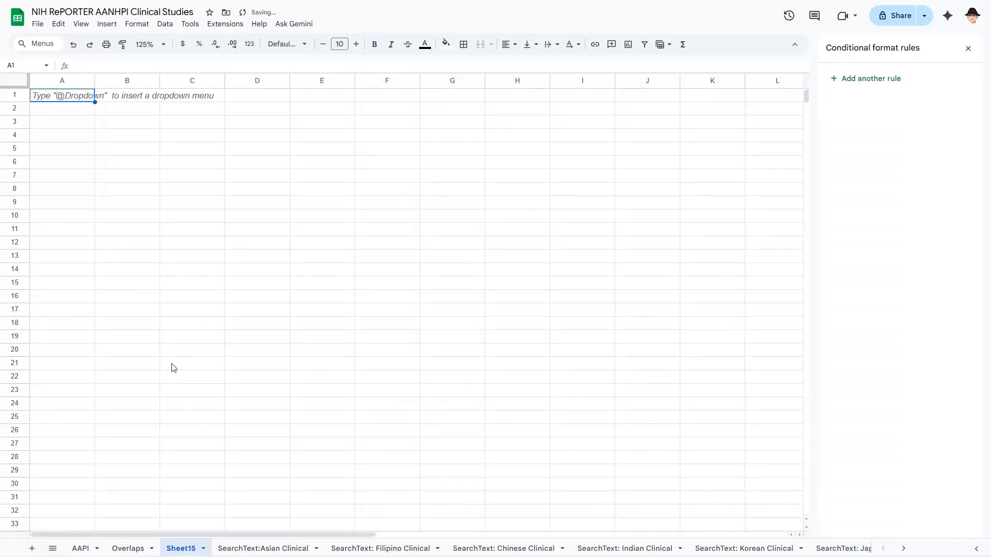
{"action": "double_click", "coordinate": [184, 548]}
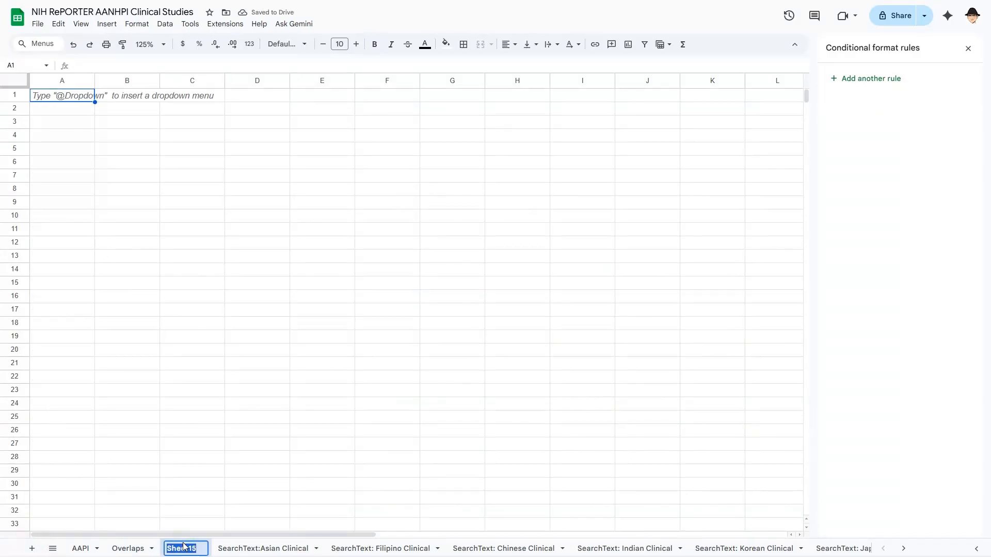
{"action": "type", "text": "Helper Shet"}
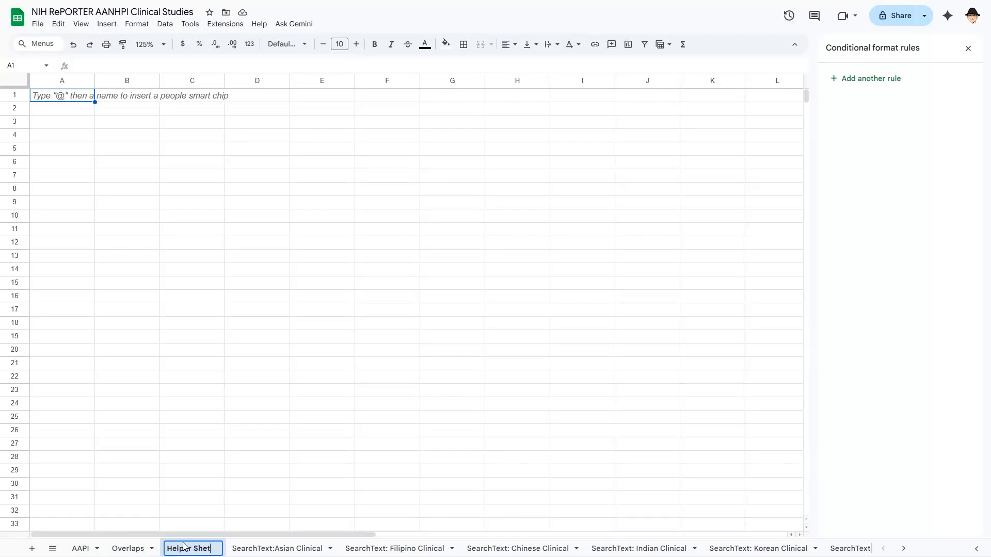
{"action": "key", "text": "BackSpace"}
{"action": "type", "text": "et"}
{"action": "key", "text": "Return"}
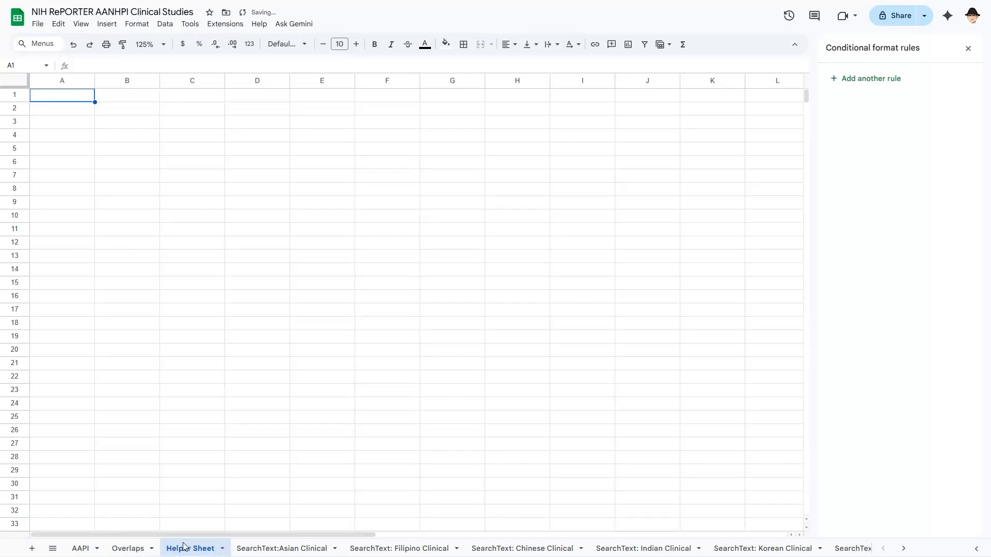
Step: Enter the header IDs in cell A1 of the Helper Sheet
{"action": "left_click", "coordinate": [215, 445]}
{"action": "key", "text": "ctrl+Home"}
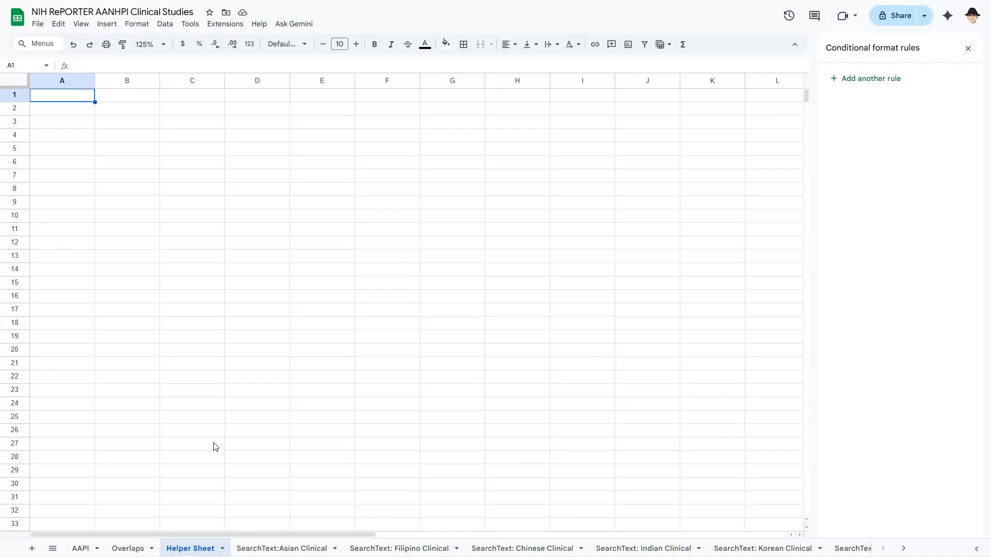
{"action": "type", "text": "IDs"}
{"action": "key", "text": "Return"}
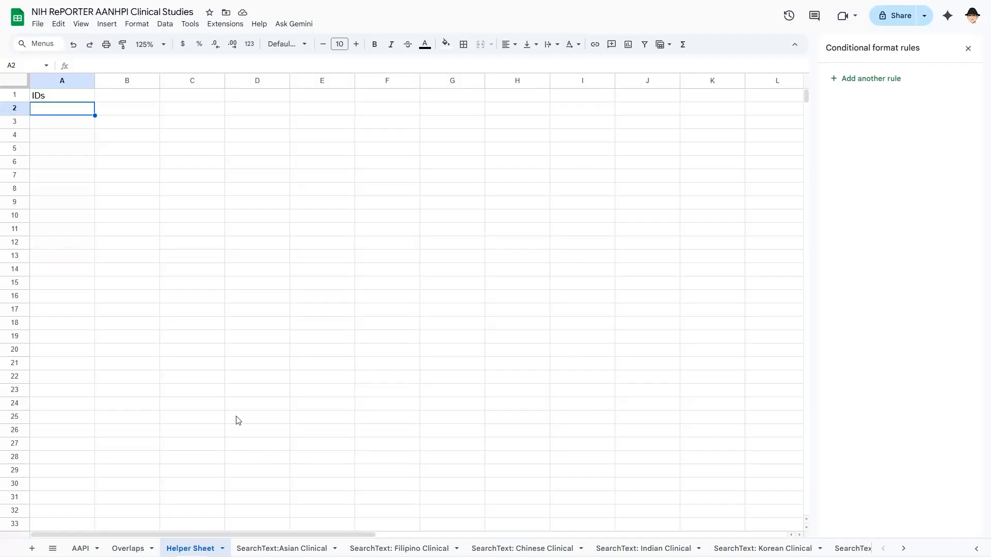
Step: Start a VSTACK formula in A2 of the Helper Sheet with column B of the Asian Clinical sheet as first range
{"action": "type", "text": "=VSTACK("}
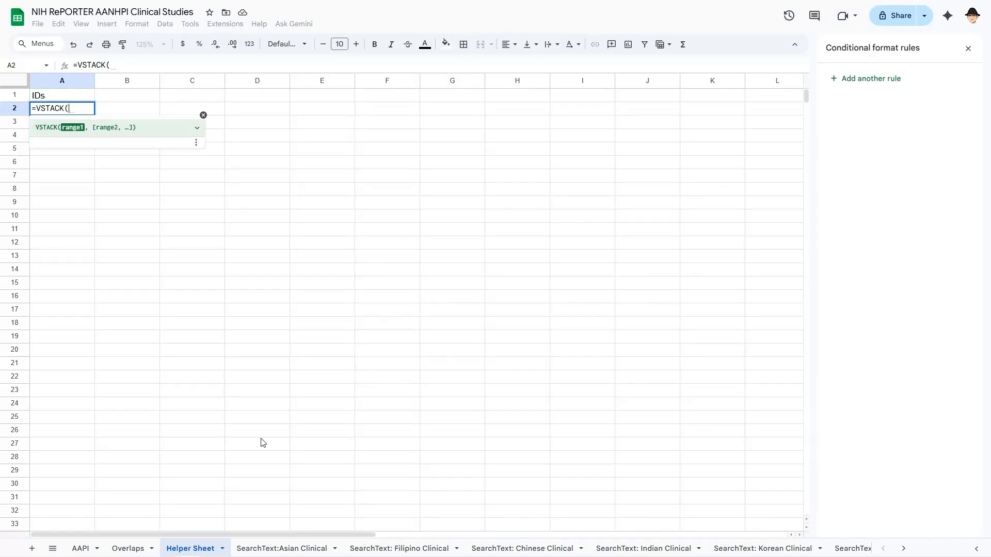
{"action": "type", "text": "'"}
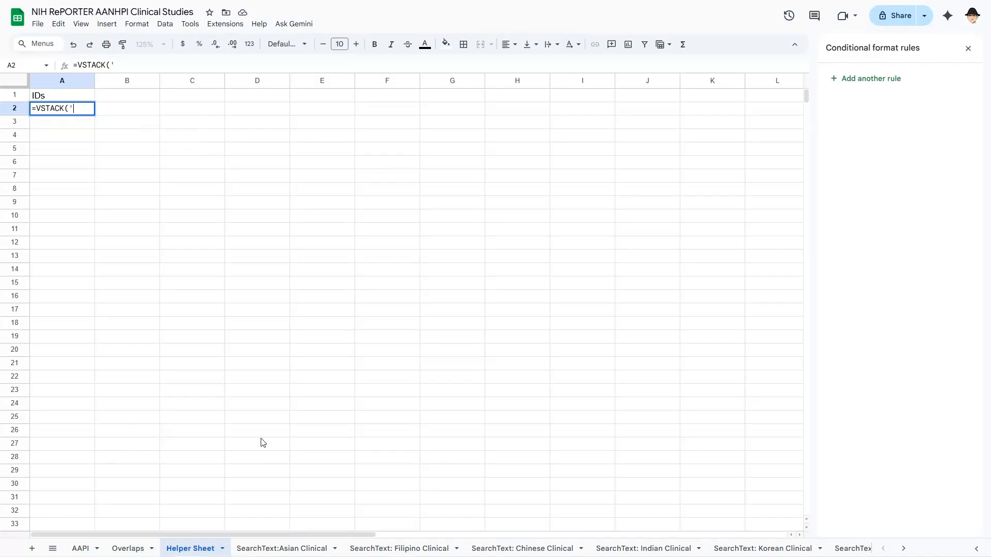
{"action": "key", "text": "BackSpace"}
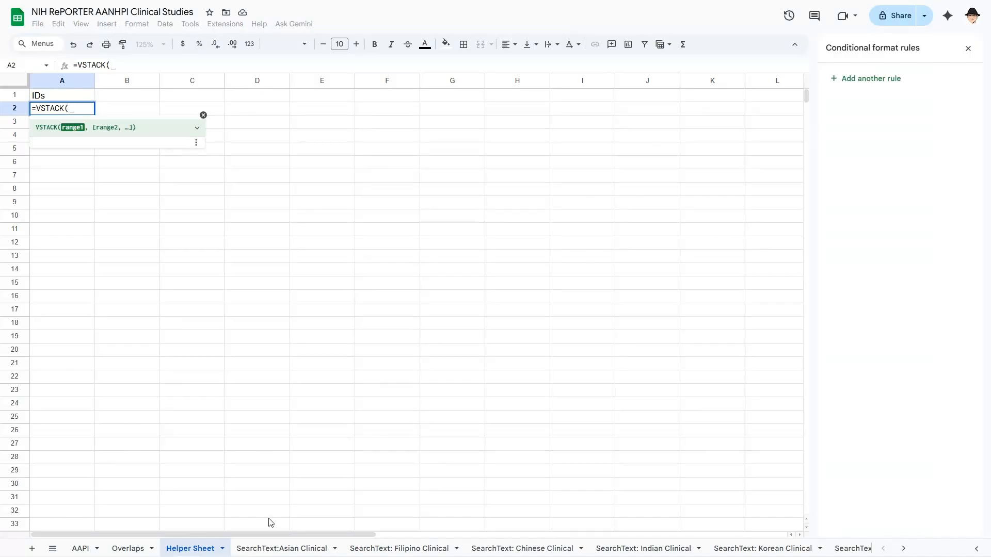
{"action": "left_click", "coordinate": [273, 549]}
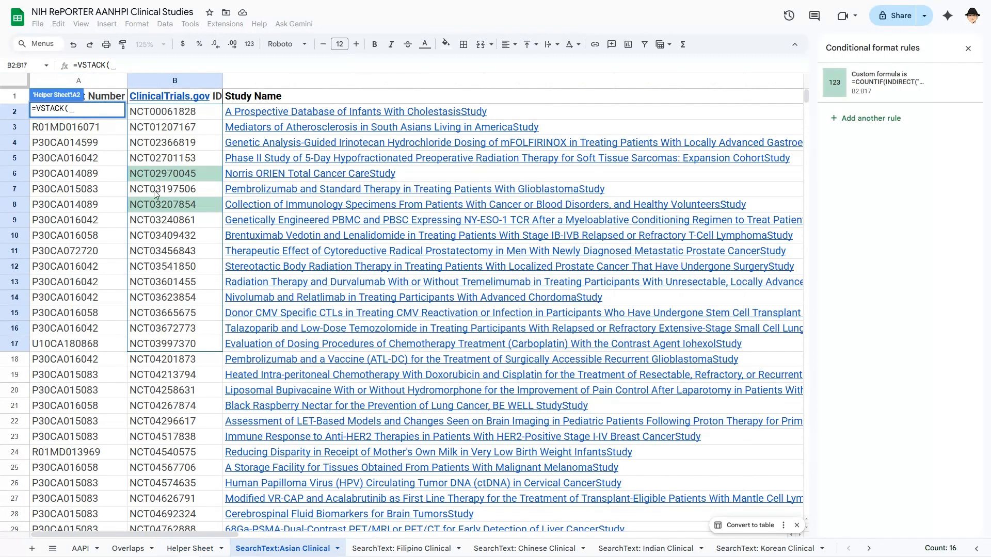
{"action": "left_click", "coordinate": [176, 83]}
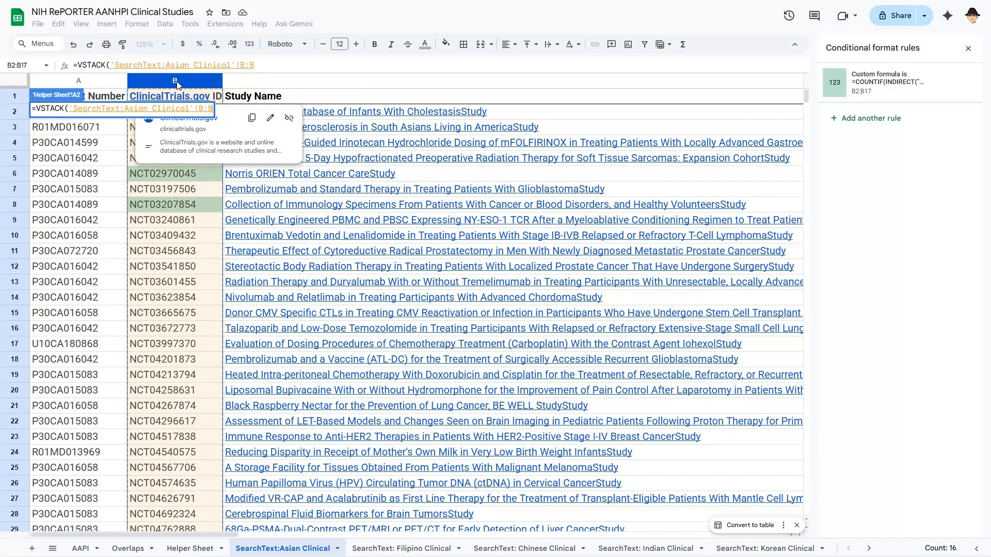
{"action": "type", "text": ","}
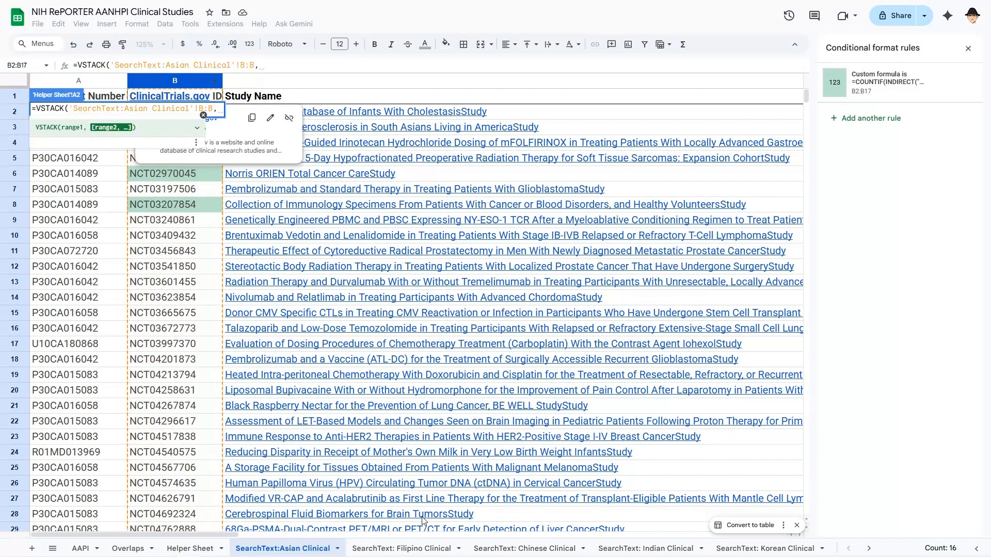
Step: Add column B of the Filipino Clinical and Chinese Clinical sheets as further ranges of the VSTACK formula
{"action": "left_click", "coordinate": [401, 549]}
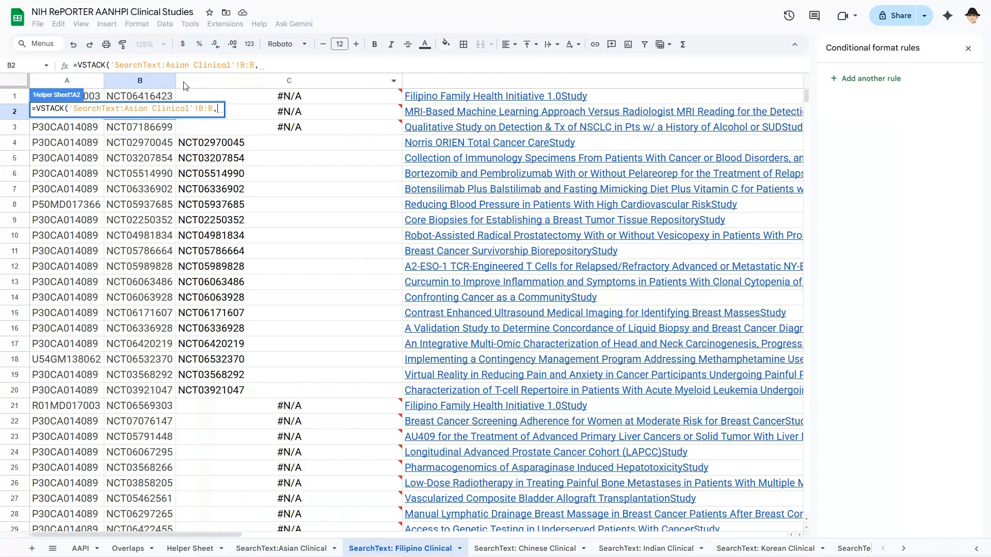
{"action": "left_click", "coordinate": [139, 81]}
{"action": "type", "text": ","}
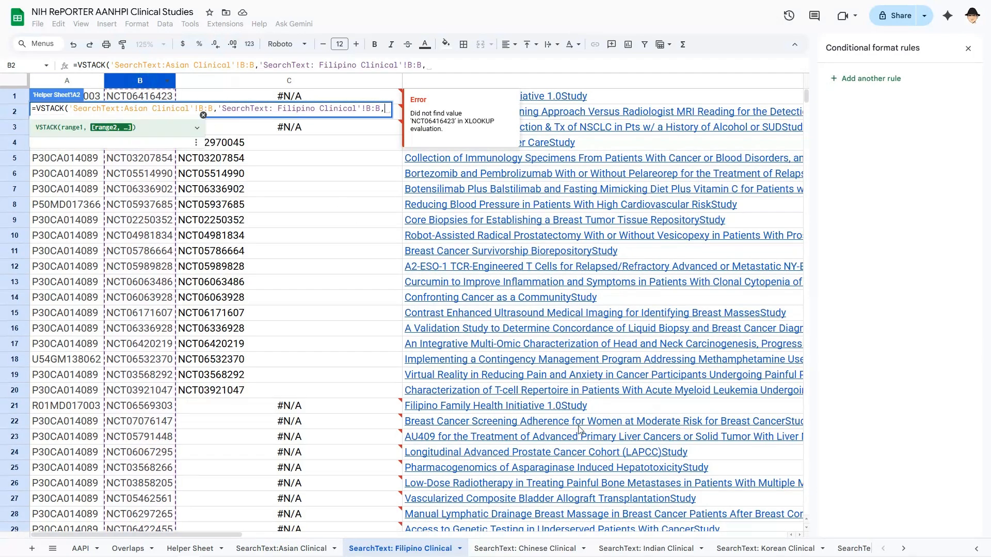
{"action": "left_click", "coordinate": [531, 549]}
{"action": "left_click", "coordinate": [140, 80]}
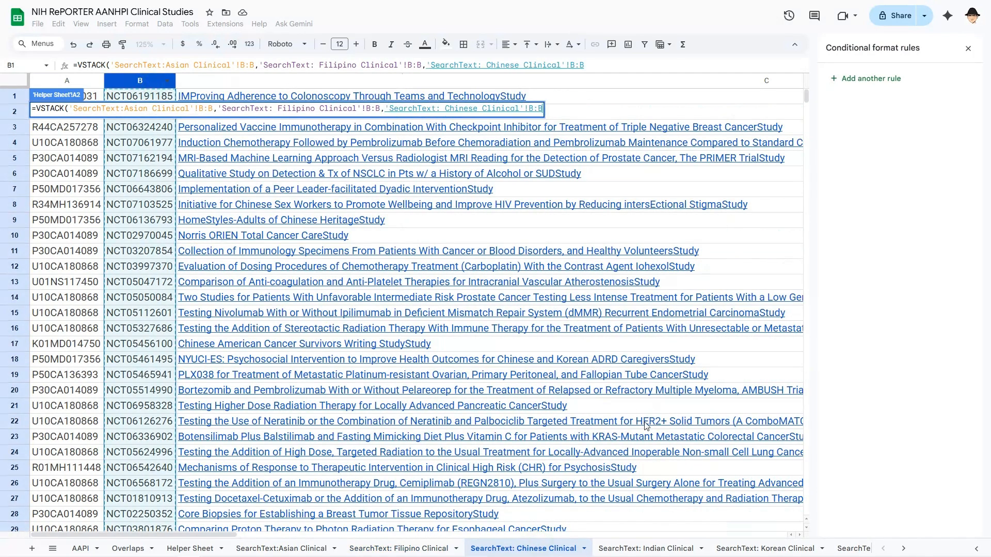
{"action": "type", "text": ","}
Step: Extend the VSTACK formula with column B of the Indian Clinical and Korean Clinical sheets
{"action": "left_click", "coordinate": [648, 548]}
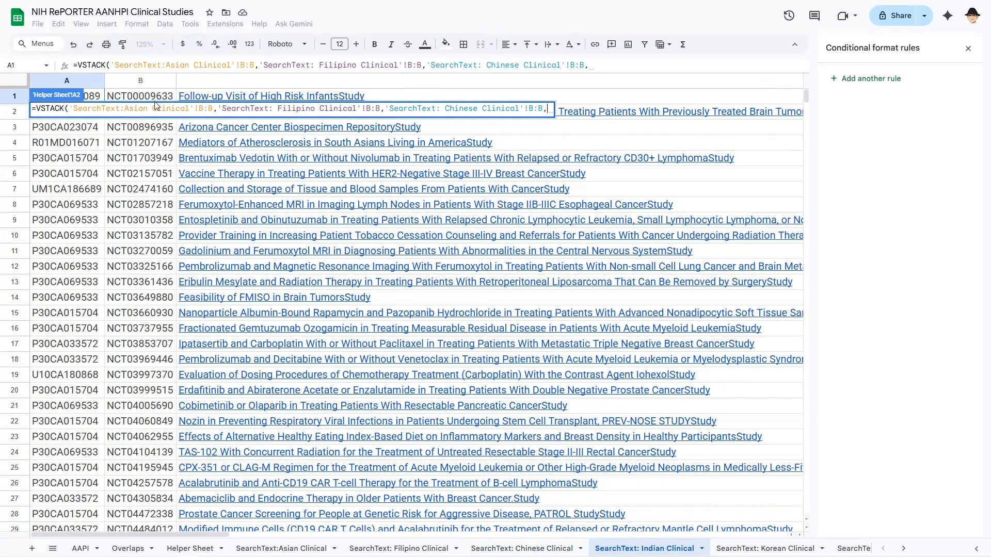
{"action": "left_click", "coordinate": [140, 81]}
{"action": "type", "text": ","}
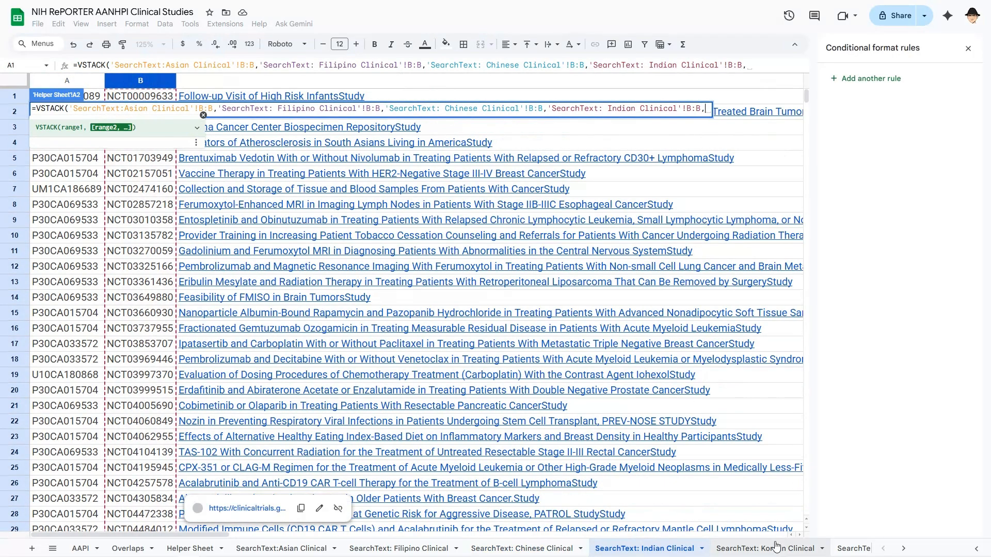
{"action": "left_click", "coordinate": [764, 549]}
{"action": "left_click", "coordinate": [149, 83]}
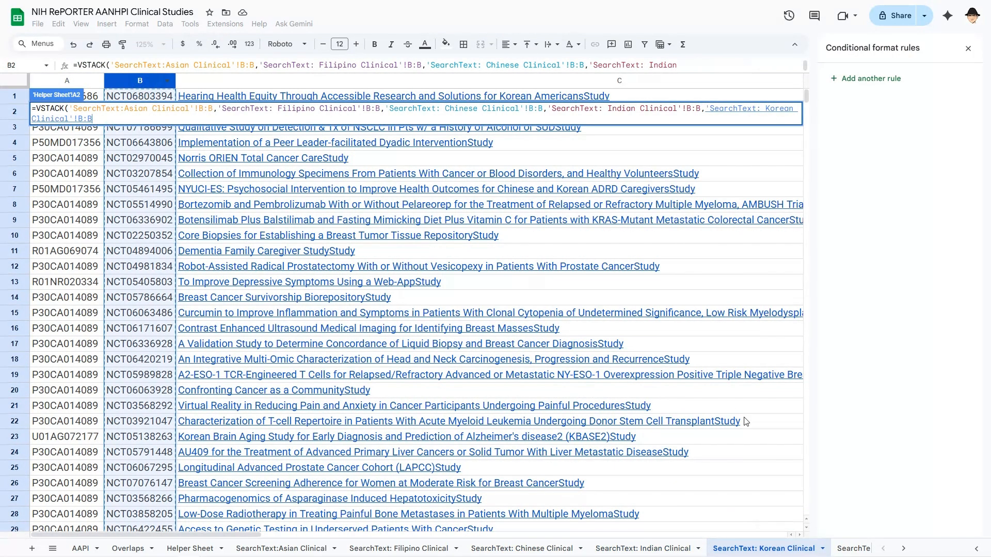
Step: Add column B of the Japanese Clinical and Native Hawaiian Clinical sheets as further ranges of the VSTACK formula
{"action": "type", "text": ","}
{"action": "left_click", "coordinate": [846, 548]}
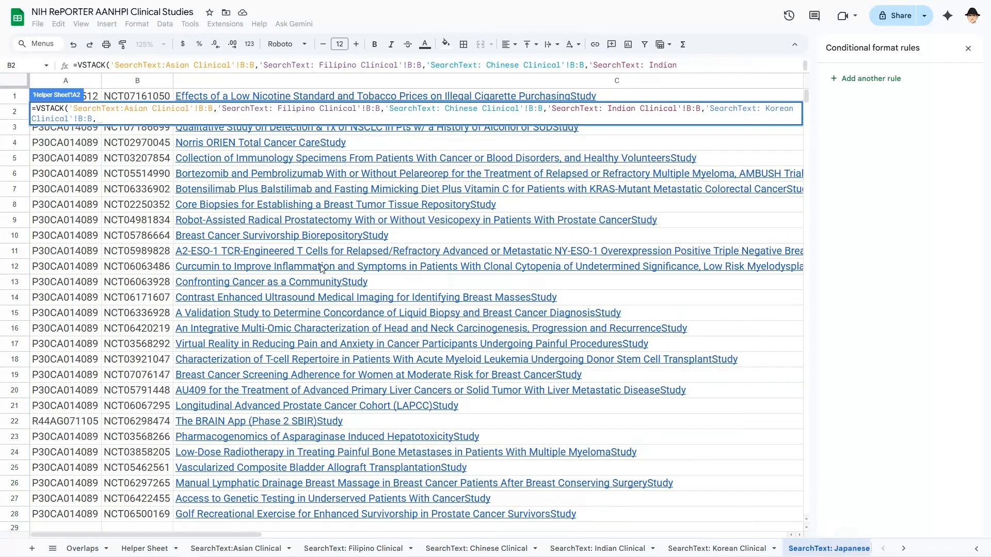
{"action": "left_click", "coordinate": [116, 82]}
{"action": "type", "text": ","}
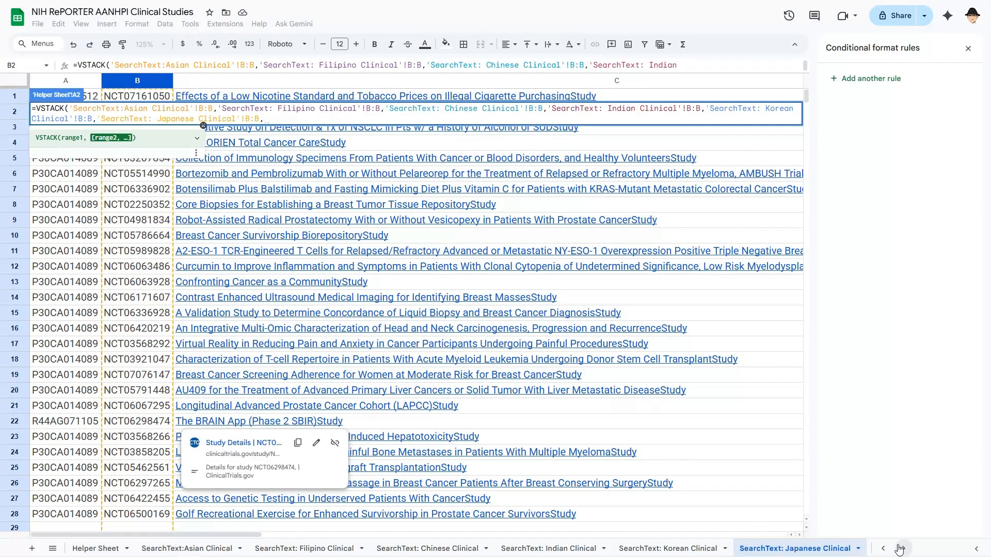
{"action": "left_click", "coordinate": [903, 548]}
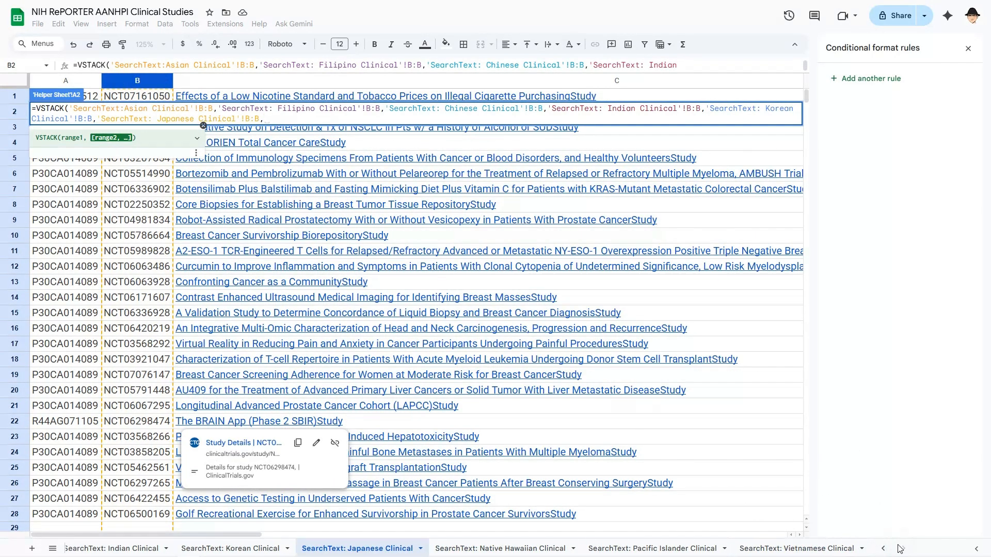
{"action": "left_click", "coordinate": [536, 549]}
{"action": "left_click", "coordinate": [128, 83]}
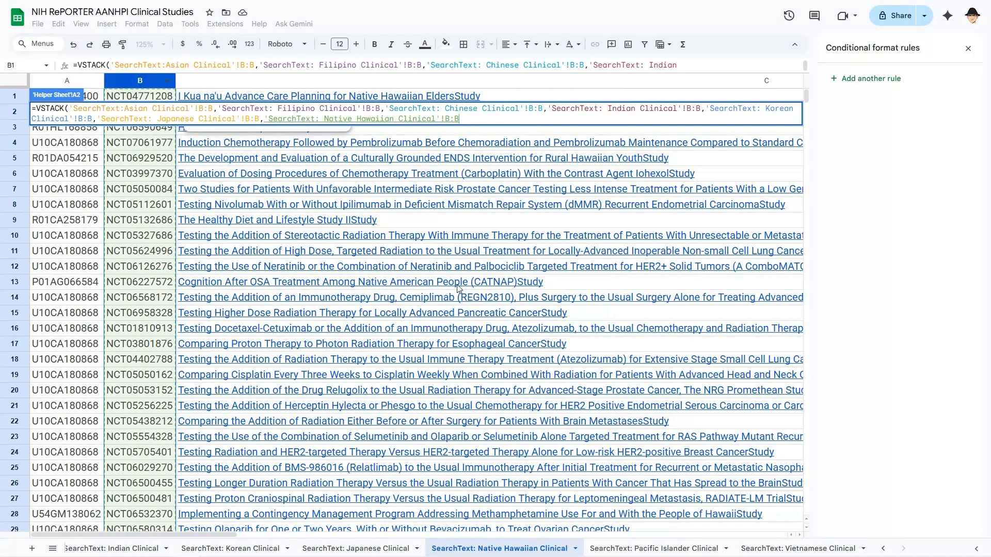
{"action": "type", "text": ","}
Step: Add column B of the Pacific Islander Clinical and Vietnamese Clinical sheets and complete the VSTACK formula
{"action": "left_click", "coordinate": [635, 549]}
{"action": "left_click", "coordinate": [138, 81]}
{"action": "type", "text": ","}
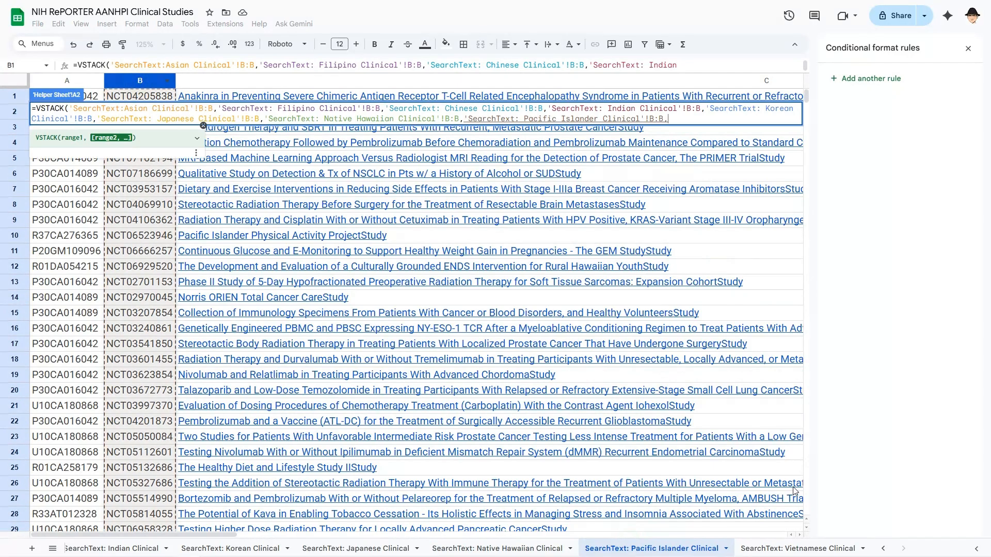
{"action": "left_click", "coordinate": [785, 549]}
{"action": "left_click", "coordinate": [141, 82]}
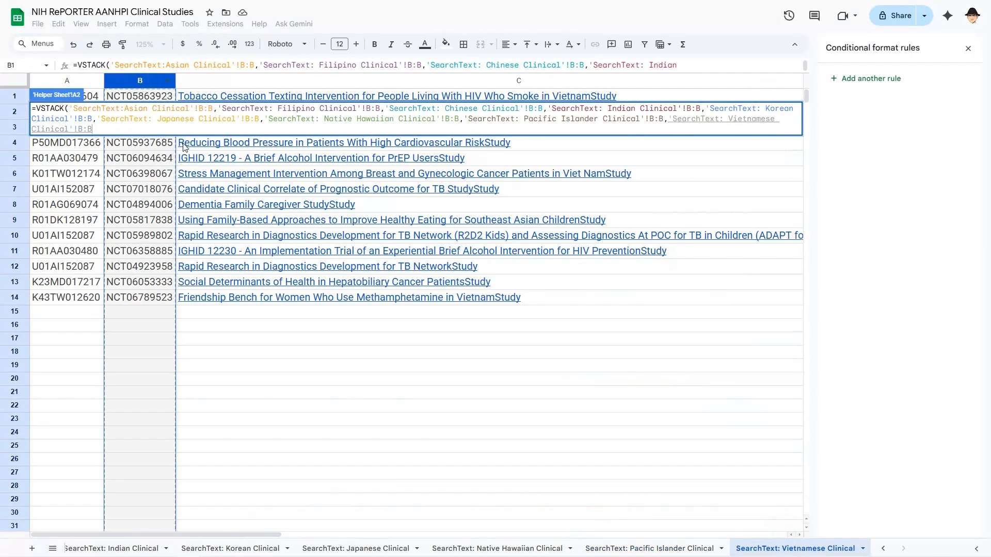
{"action": "key", "text": "Return"}
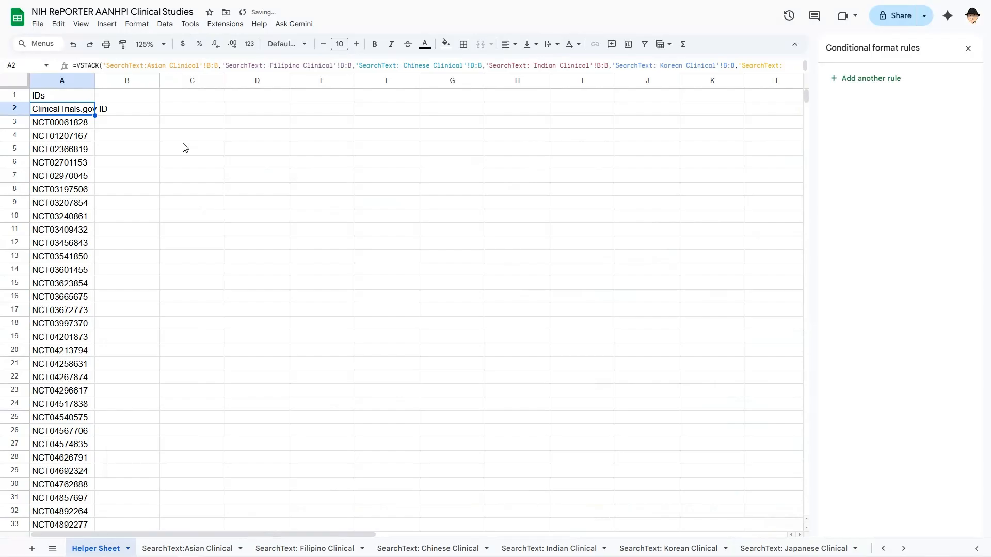
Step: Examine the stacked IDs in column A of the Helper Sheet down to the last entry and return to A2
{"action": "key", "text": "Up"}
{"action": "key", "text": "ctrl+Down"}
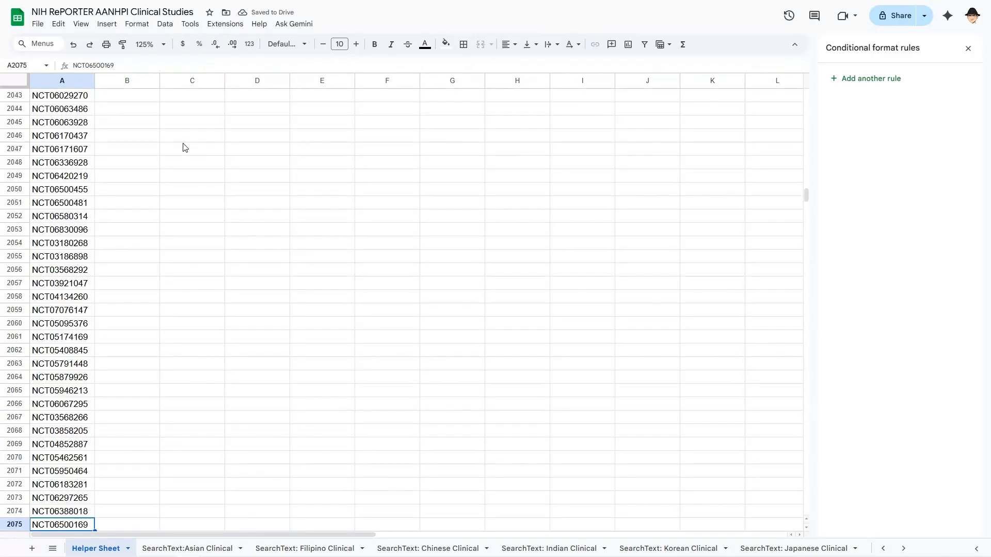
{"action": "key", "text": "ctrl+Down"}
{"action": "key", "text": "ctrl+Down"}
{"action": "key", "text": "ctrl+Down"}
{"action": "key", "text": "ctrl+Down"}
{"action": "key", "text": "ctrl+Down"}
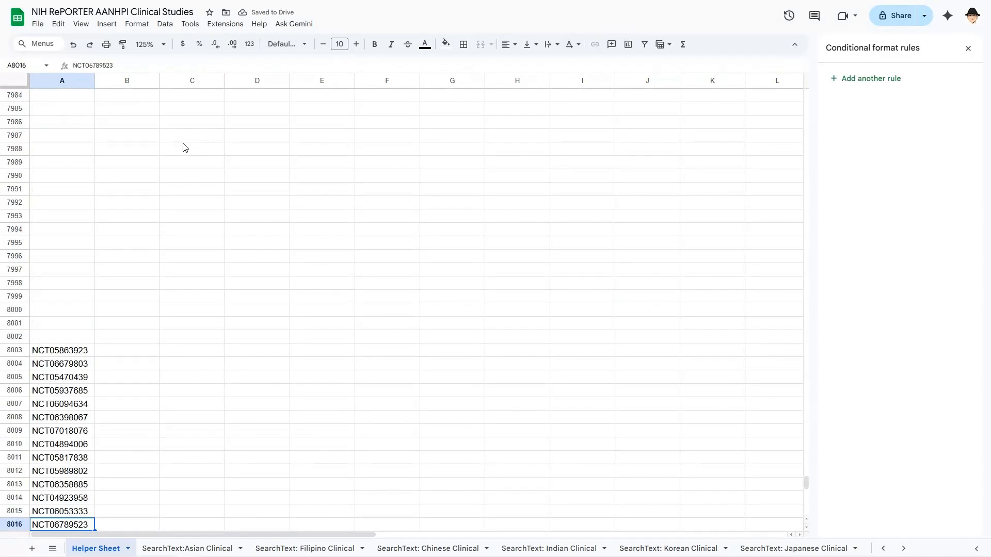
{"action": "key", "text": "ctrl+Home"}
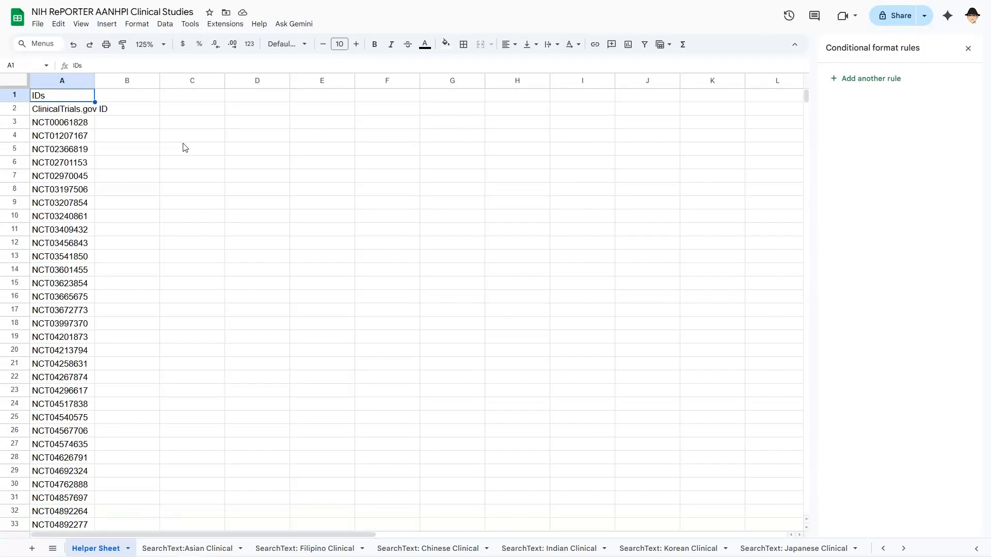
{"action": "key", "text": "Down"}
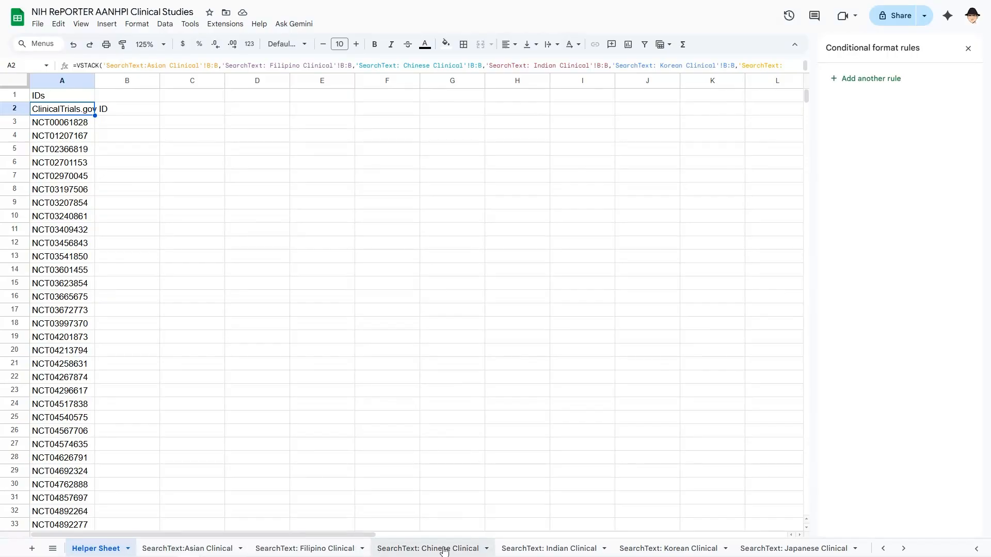
Step: Change the custom formula of the Asian Clinical sheet's B2:B17 highlighting rule to =COUNTIF(INDIRECT("Helper Sheet!A:A"),B2)>1
{"action": "left_click", "coordinate": [196, 545]}
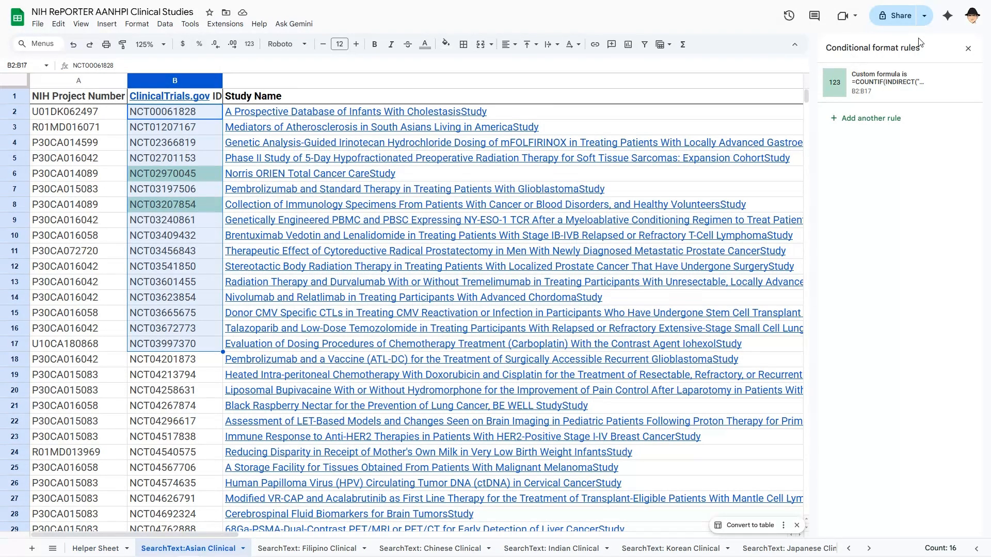
{"action": "left_click", "coordinate": [934, 80]}
{"action": "left_click", "coordinate": [867, 201]}
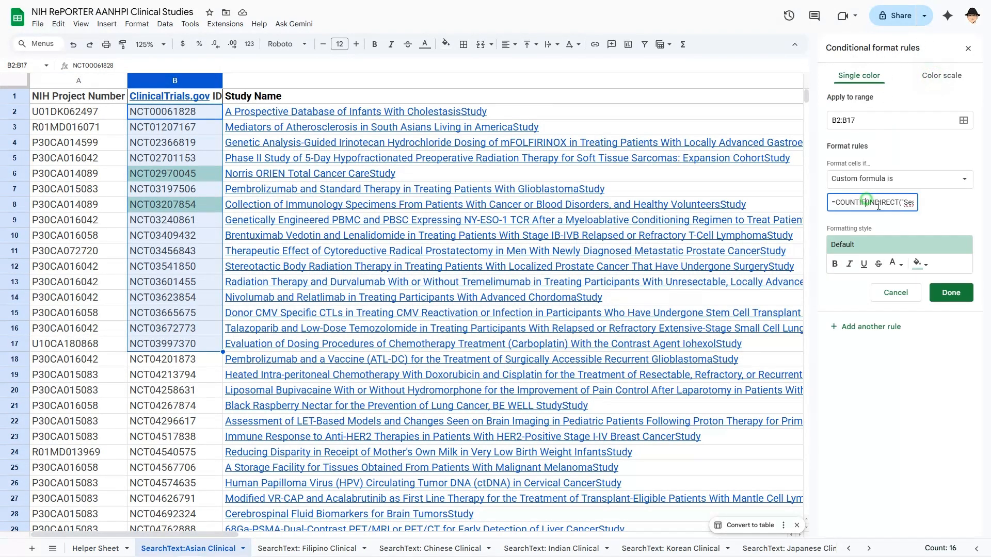
{"action": "key", "text": "ctrl+Right"}
{"action": "key", "text": "ctrl+Right"}
{"action": "key", "text": "ctrl+Right"}
{"action": "key", "text": "ctrl+Right"}
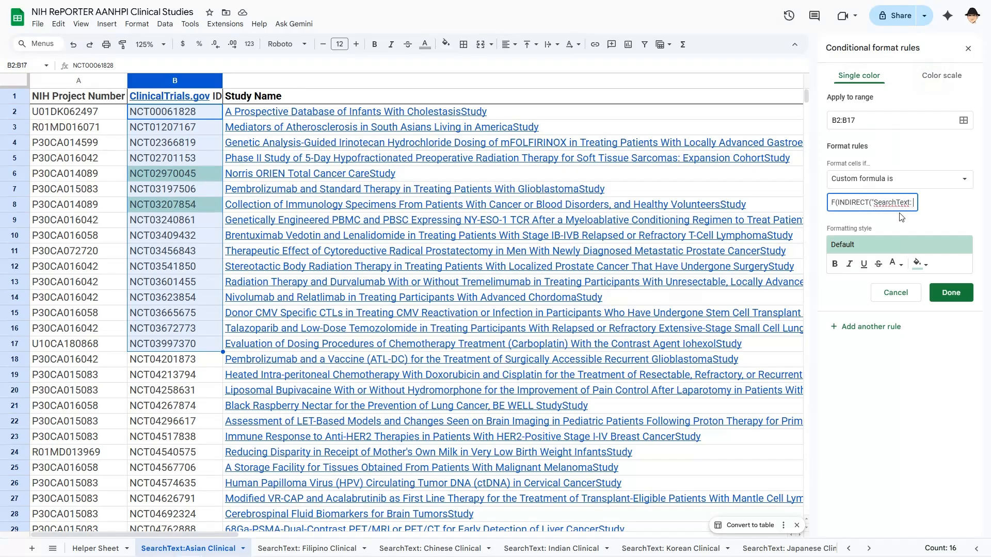
{"action": "key", "text": "ctrl+Left"}
{"action": "key", "text": "ctrl+shift+Right"}
{"action": "key", "text": "ctrl+shift+Right"}
{"action": "key", "text": "ctrl+shift+Right"}
{"action": "key", "text": "ctrl+shift+Right"}
{"action": "key", "text": "ctrl+shift+Right"}
{"action": "key", "text": "ctrl+shift+Right"}
{"action": "key", "text": "ctrl+shift+Right"}
{"action": "key", "text": "ctrl+shift+Right"}
{"action": "type", "text": "Helper sh"}
{"action": "key", "text": "BackSpace"}
{"action": "key", "text": "BackSpace"}
{"action": "type", "text": "Sheet!A:A\"),B2)"}
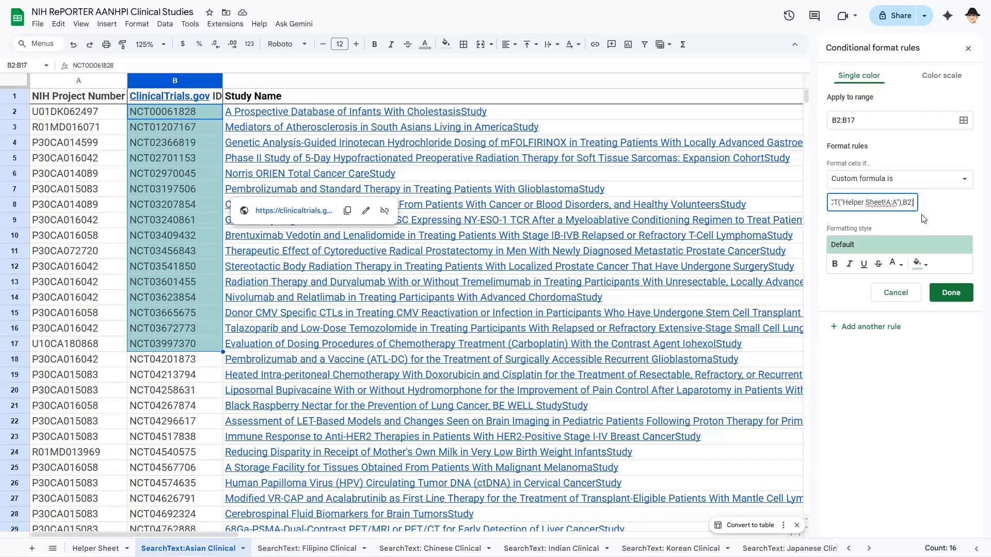
{"action": "type", "text": ">1"}
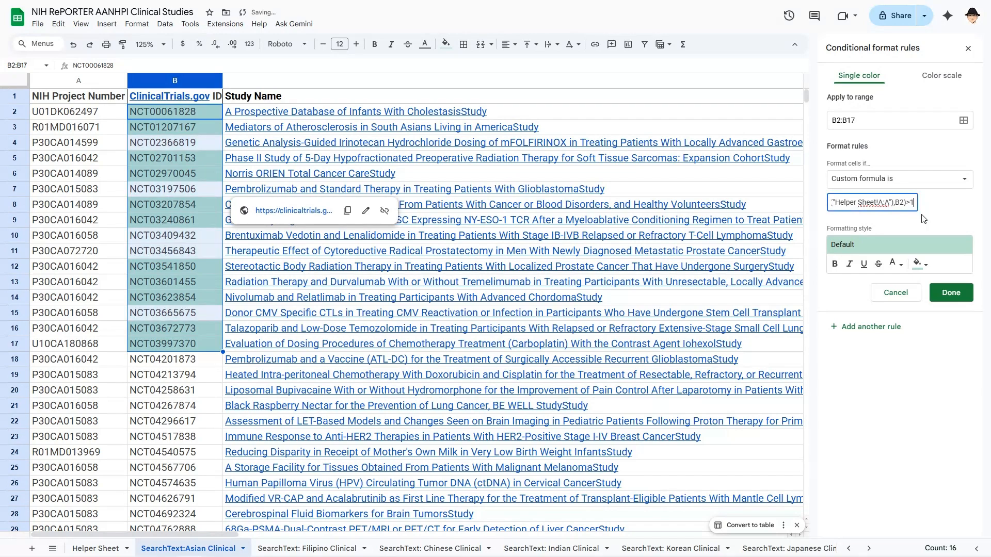
{"action": "left_click", "coordinate": [951, 292]}
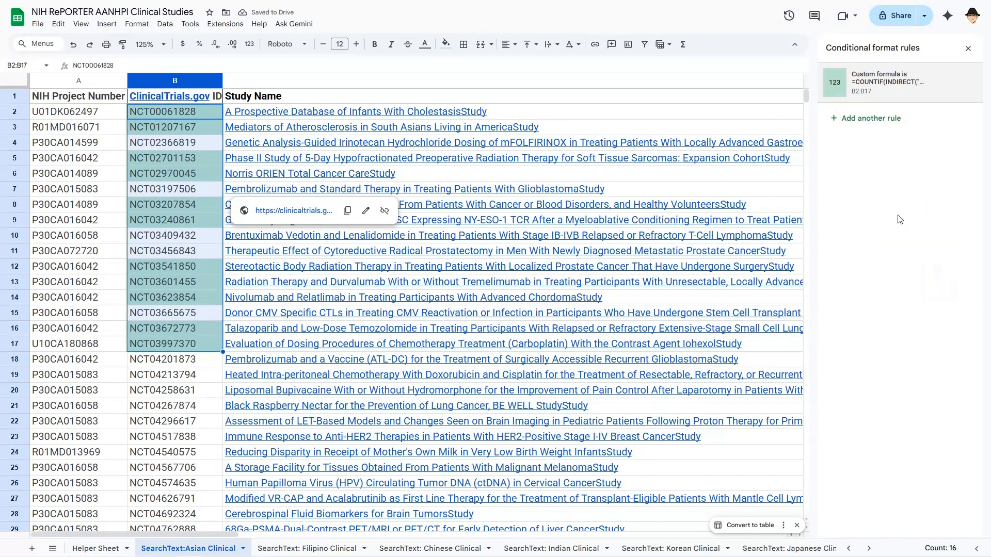
Step: Copy the ID NCT00061828 from B2 of the Asian Clinical sheet and search for it in the Helper Sheet
{"action": "left_click", "coordinate": [213, 111]}
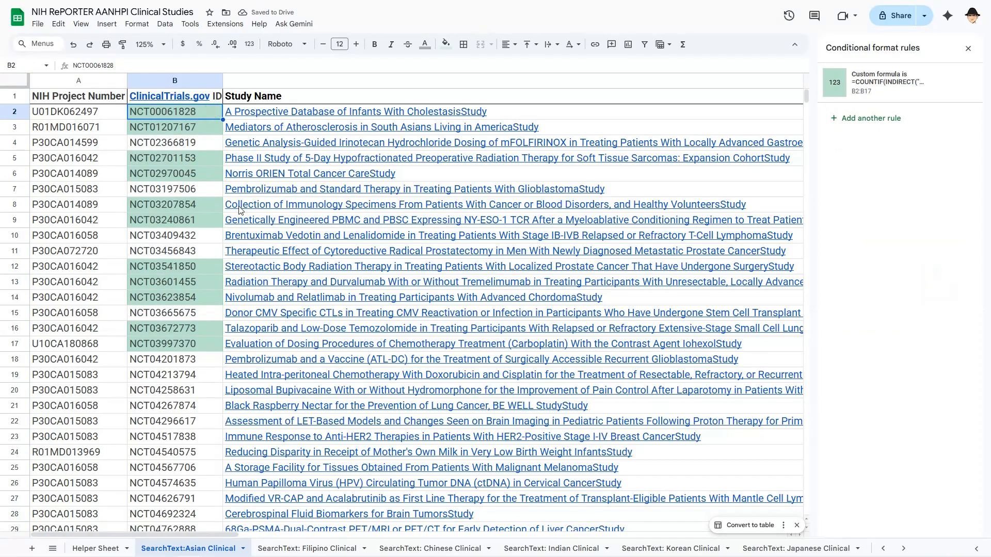
{"action": "left_click", "coordinate": [104, 546]}
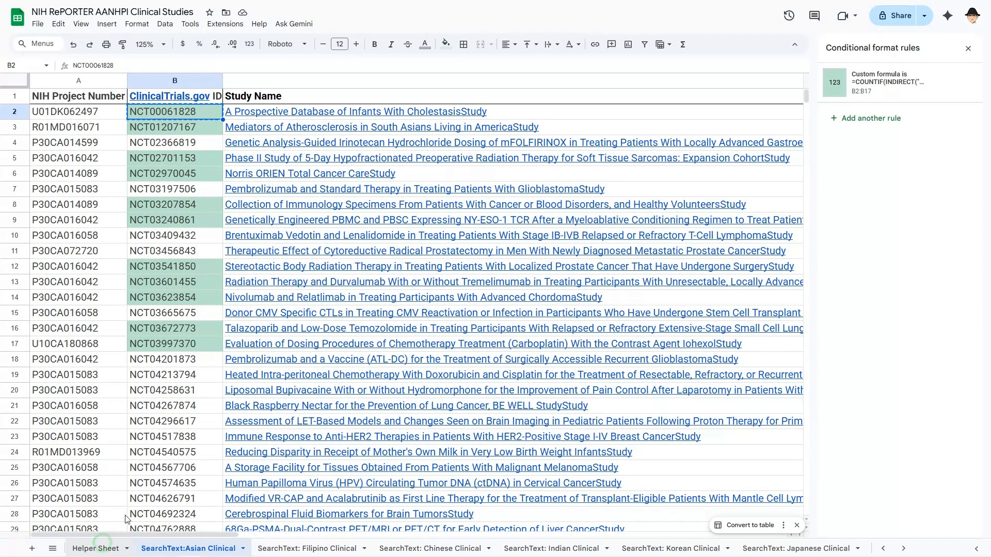
{"action": "key", "text": "ctrl+f"}
{"action": "type", "text": "NCT00061828"}
{"action": "key", "text": "Return"}
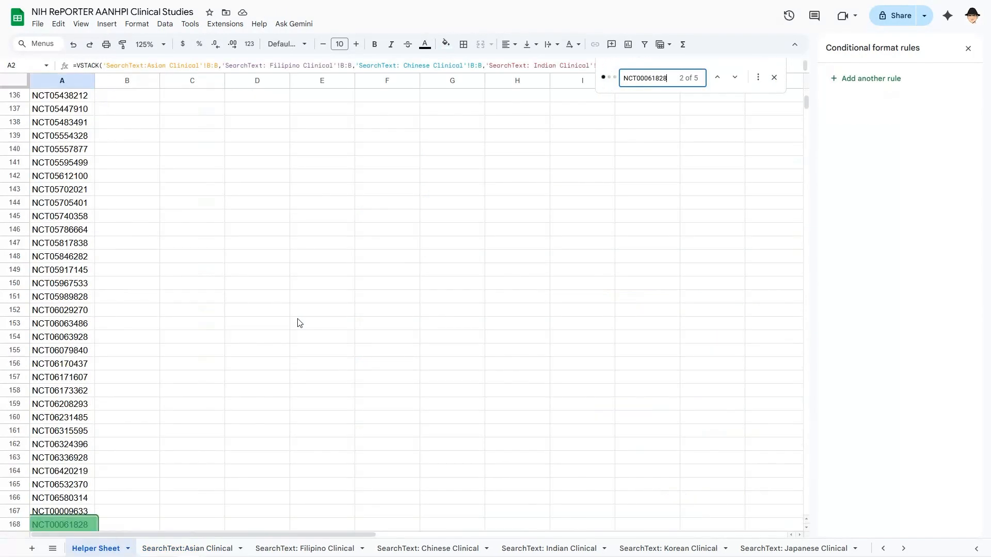
{"action": "scroll", "coordinate": [299, 324], "scroll_direction": "down", "scroll_amount": 10}
{"action": "scroll", "coordinate": [287, 328], "scroll_direction": "up", "scroll_amount": 14}
{"action": "scroll", "coordinate": [283, 328], "scroll_direction": "up", "scroll_amount": 13}
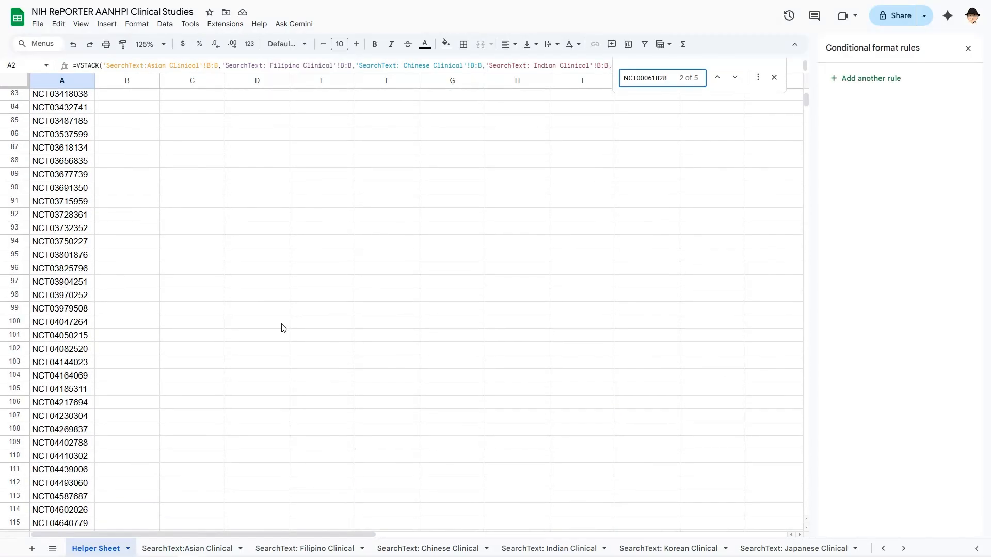
Step: Search the Helper Sheet for NCT02970045 from the Asian Clinical sheet, go through its matches, and check the Filipino Clinical sheet
{"action": "key", "text": "alt+Down"}
{"action": "left_click", "coordinate": [193, 180]}
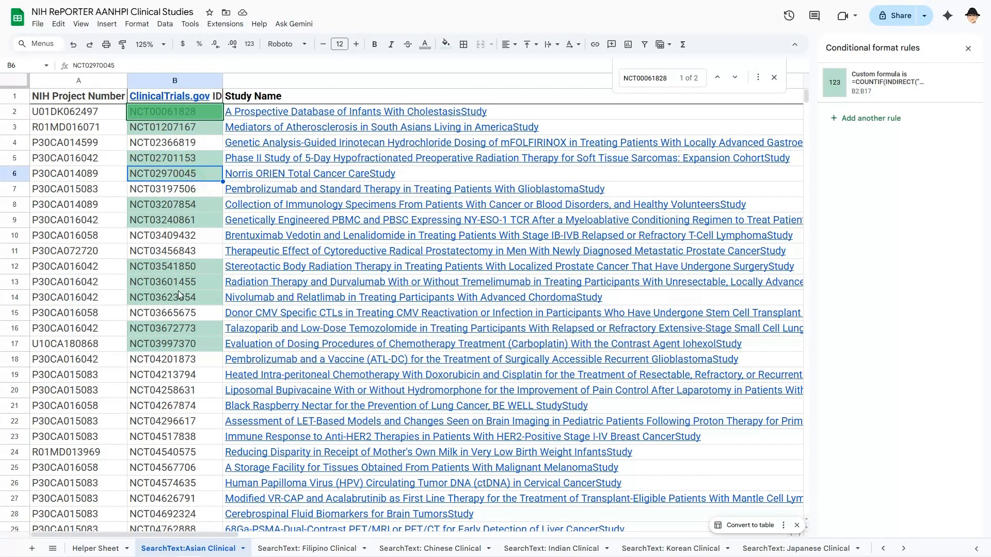
{"action": "left_click", "coordinate": [111, 547]}
{"action": "key", "text": "ctrl+f"}
{"action": "type", "text": "NCT02970045"}
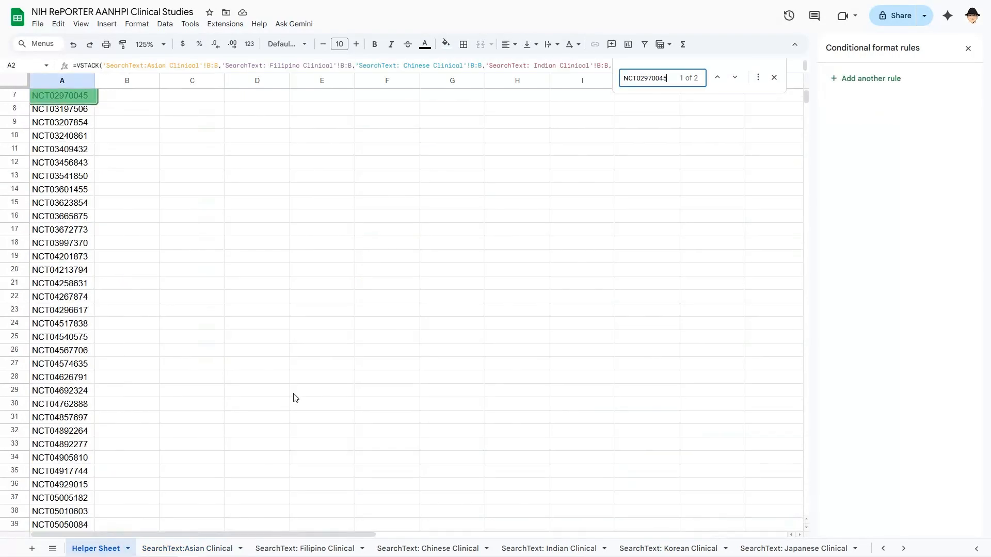
{"action": "key", "text": "Return"}
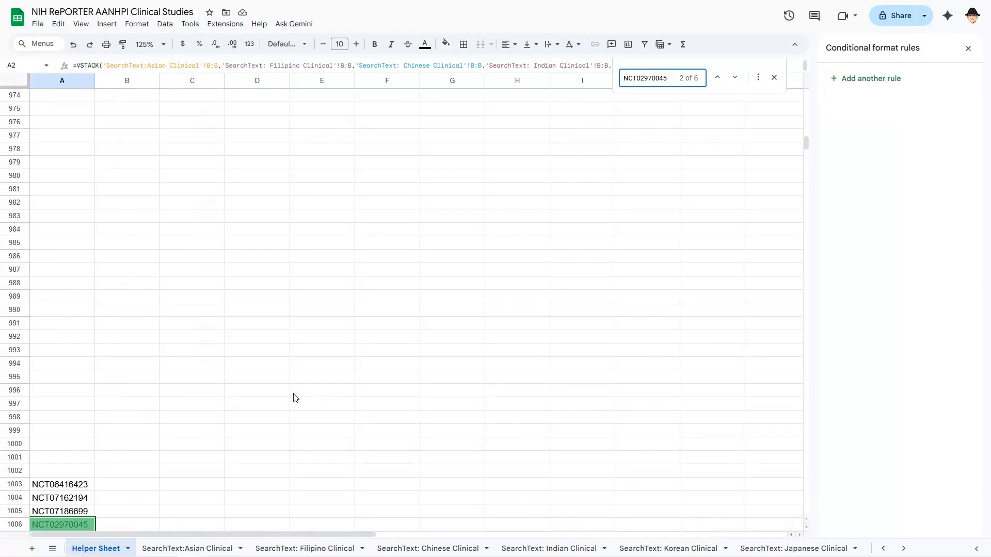
{"action": "key", "text": "Return"}
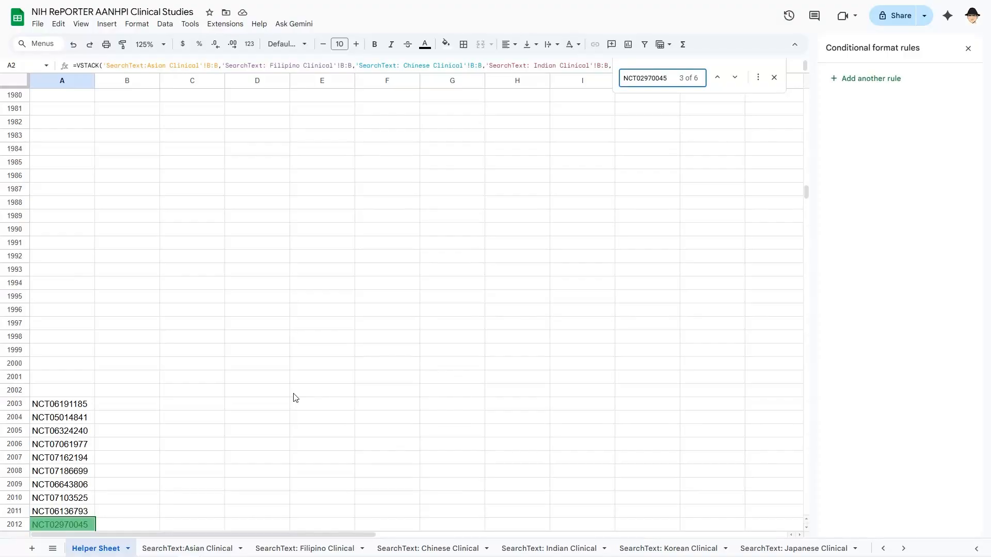
{"action": "key", "text": "Return"}
{"action": "key", "text": "shift+Return"}
{"action": "key", "text": "shift+Return"}
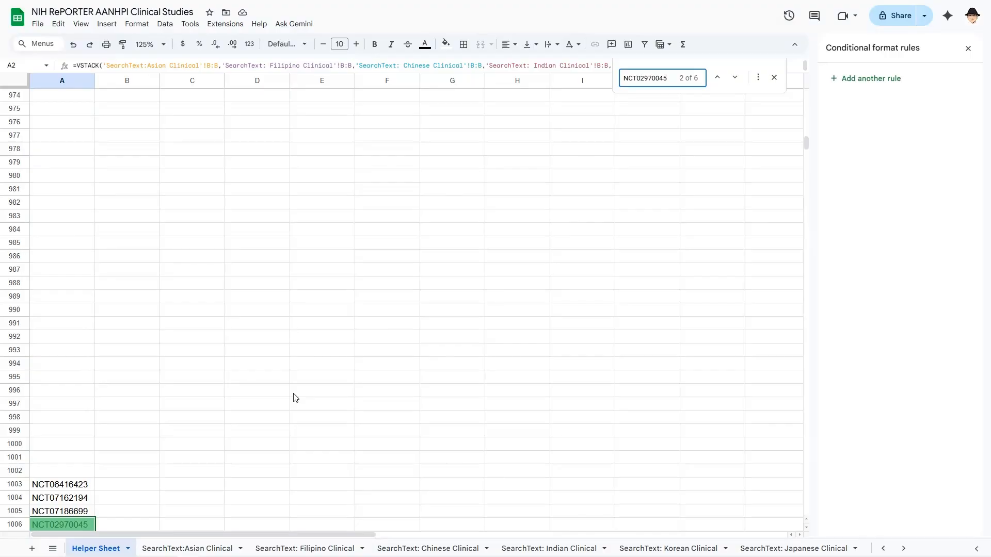
{"action": "left_click", "coordinate": [310, 545]}
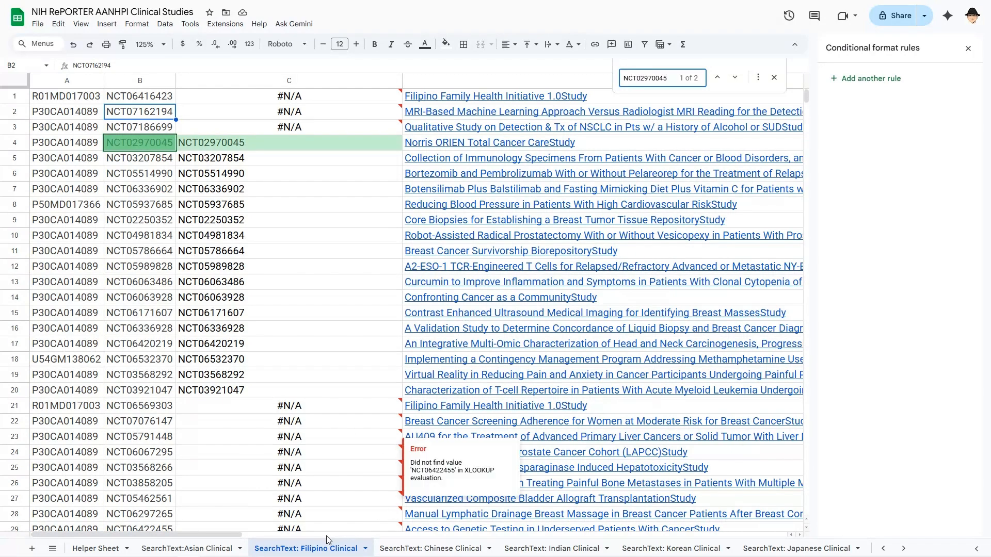
Step: Review the custom formula of the Asian Clinical sheet's highlighting rule through to its end
{"action": "left_click", "coordinate": [209, 548]}
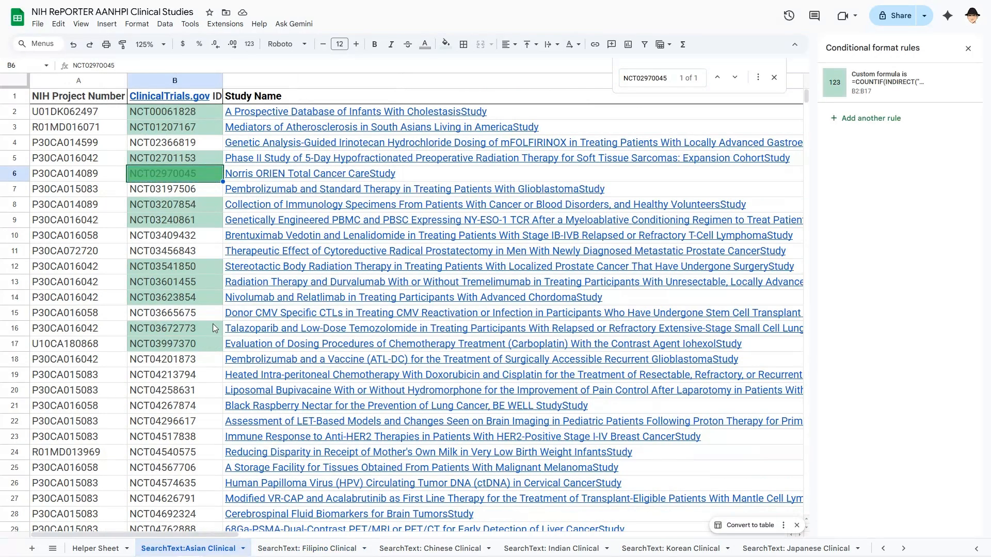
{"action": "left_click", "coordinate": [890, 72]}
{"action": "left_click", "coordinate": [880, 204]}
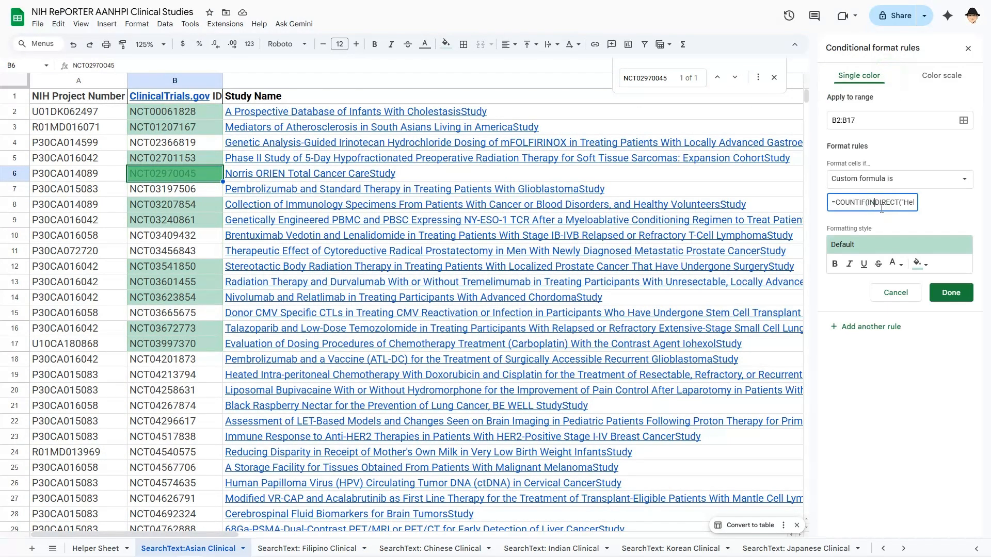
{"action": "key", "text": "End"}
Step: Wrap the VSTACK formula in A2 of the Helper Sheet in QUERY with the condition "Select * where Col1 is not null"
{"action": "left_click", "coordinate": [105, 547]}
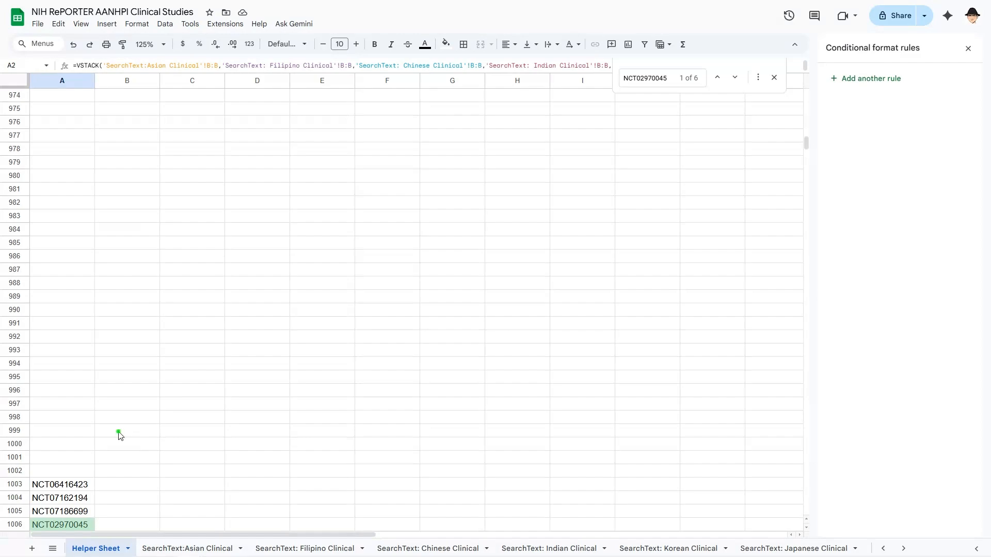
{"action": "left_click", "coordinate": [118, 436]}
{"action": "key", "text": "ctrl+Home"}
{"action": "key", "text": "Down"}
{"action": "type", "text": "=VSTACK('SearchText:Asian Clinical'!B:B,'SearchText: Filipino Clinical'!B:B,'SearchText: Chinese Clinical'!B:B,'SearchText: Indian Clinical'!B:B,'SearchText: Korean Clinical'!B:B,'SearchText: Japanese Clinical'!B:B,'SearchText: Native Hawaiian Clinical'!B:B,'SearchText: Pacific Islander Clinical'!B:B,'SearchText: Vietnamese Clinical'!B:B)"}
{"action": "type", "text": "QUERY("}
{"action": "key", "text": "ctrl+End"}
{"action": "type", "text": ",\"Sele"}
{"action": "type", "text": "c"}
{"action": "type", "text": "t * wher "}
{"action": "type", "text": " Co"}
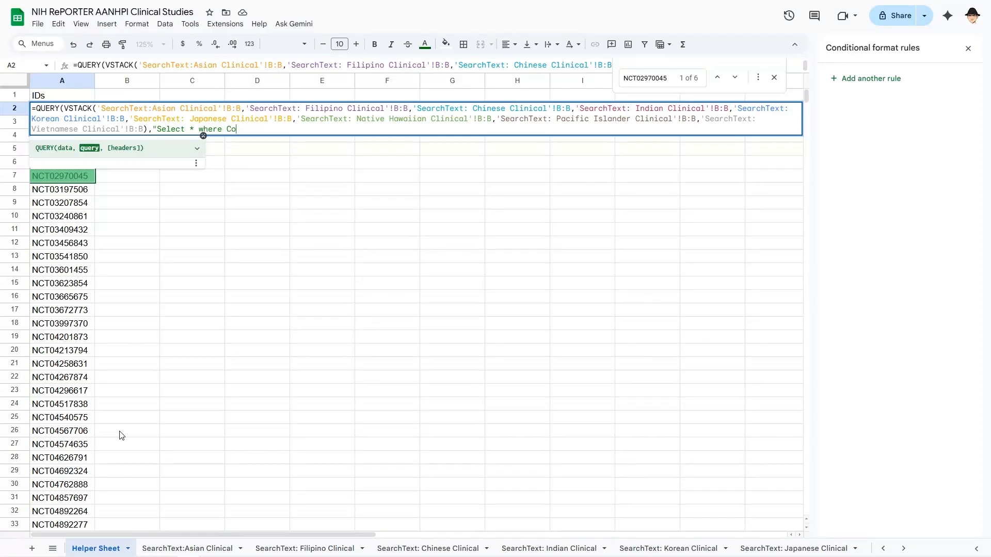
{"action": "type", "text": "l1 is not null\")"}
{"action": "key", "text": "Return"}
Step: Examine the filtered ID list in column A of the Helper Sheet down to its last entry
{"action": "scroll", "coordinate": [121, 436], "scroll_direction": "down", "scroll_amount": 15}
{"action": "scroll", "coordinate": [122, 436], "scroll_direction": "down", "scroll_amount": 8}
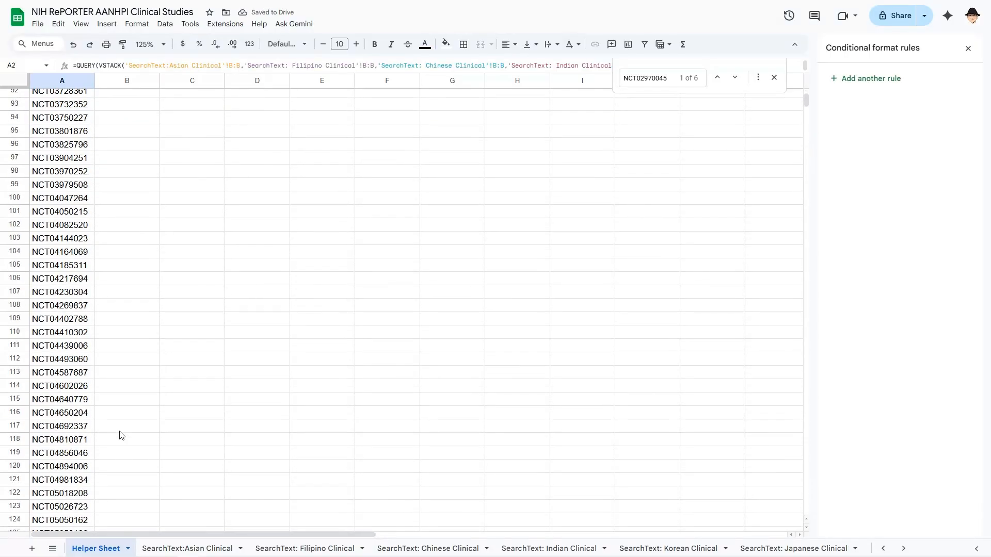
{"action": "key", "text": "ctrl+Down"}
{"action": "key", "text": "ctrl+Down"}
{"action": "key", "text": "ctrl+Up"}
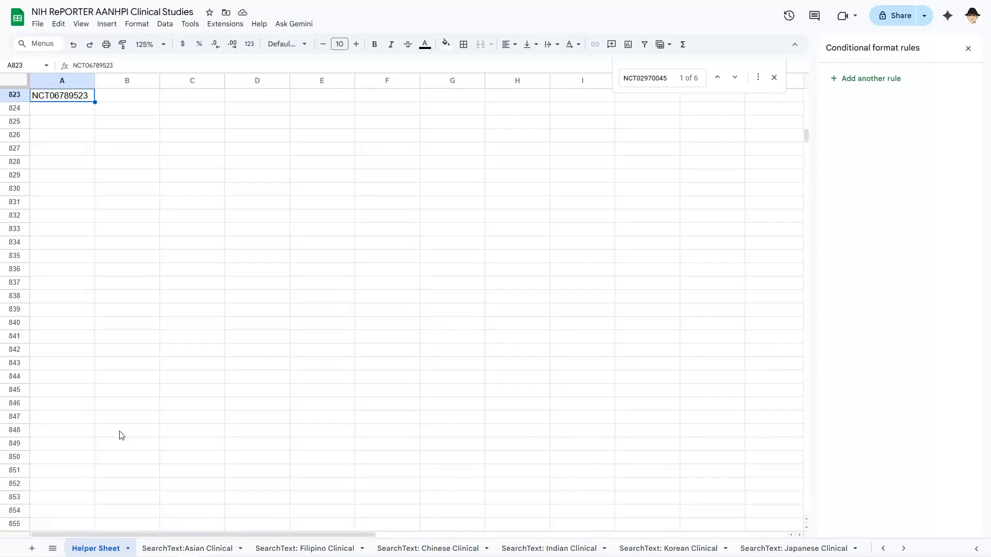
Step: Undo the QUERY wrapper in A2, examine the blank gaps between the stacked IDs, and restore the wrapper
{"action": "key", "text": "ctrl+z"}
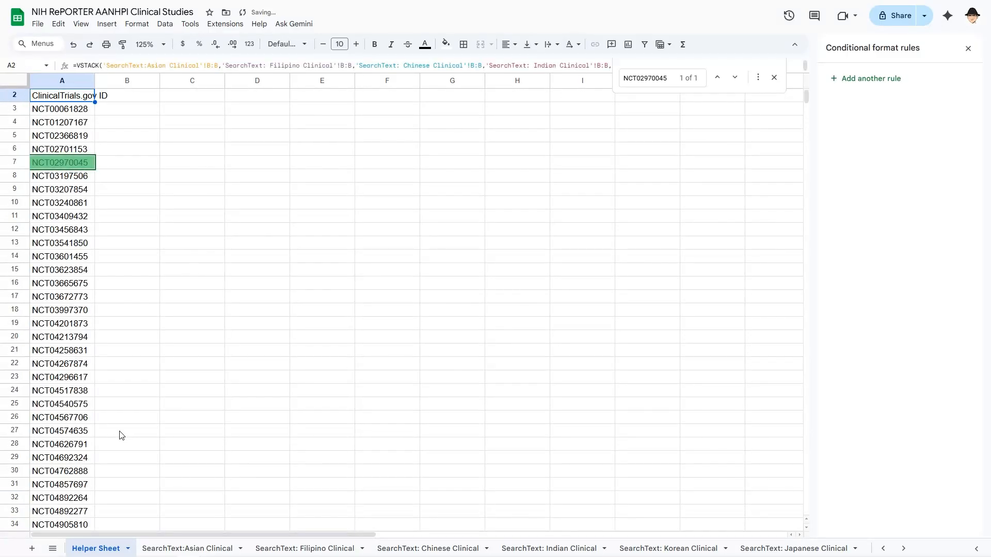
{"action": "key", "text": "ctrl+Down"}
{"action": "key", "text": "Down"}
{"action": "key", "text": "Down"}
{"action": "key", "text": "ctrl+Down"}
{"action": "key", "text": "ctrl+Down"}
{"action": "key", "text": "ctrl+Down"}
{"action": "key", "text": "ctrl+Down"}
{"action": "key", "text": "ctrl+Down"}
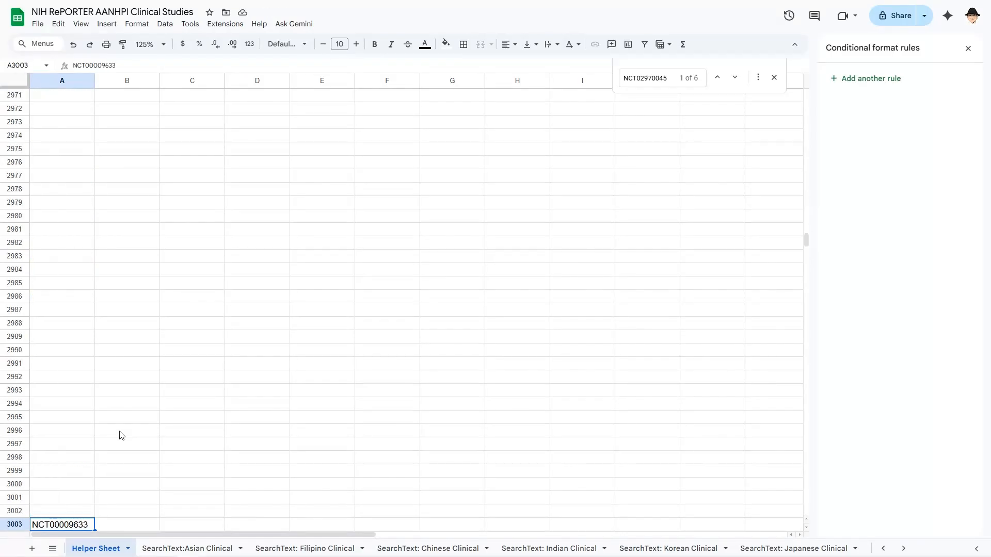
{"action": "key", "text": "ctrl+Up"}
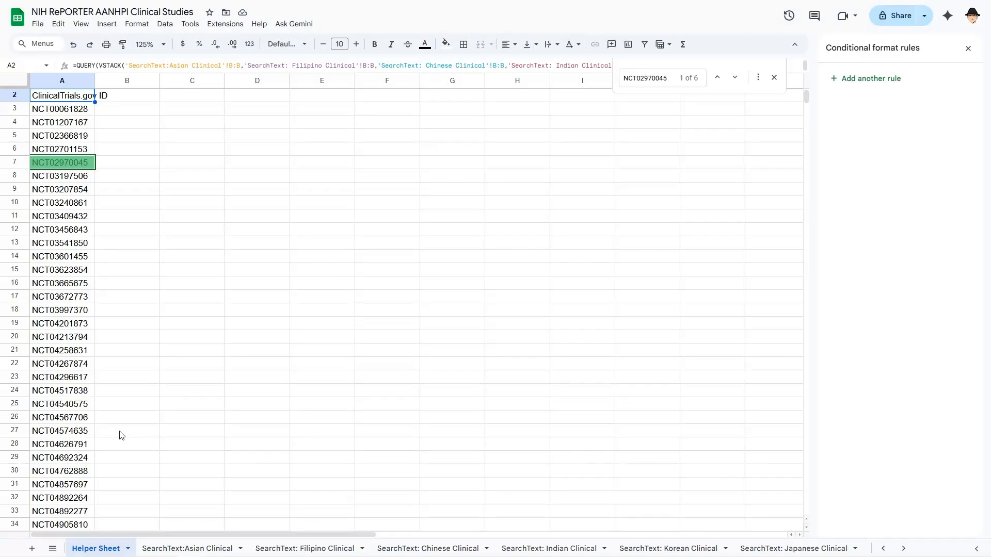
Step: Return to the Asian Clinical sheet to review its highlighted IDs
{"action": "left_click", "coordinate": [193, 546]}
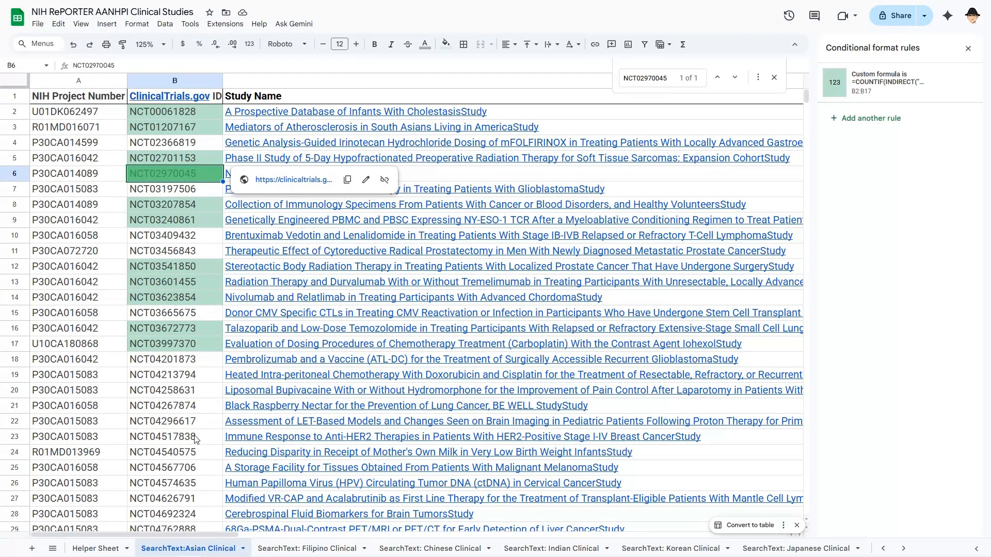